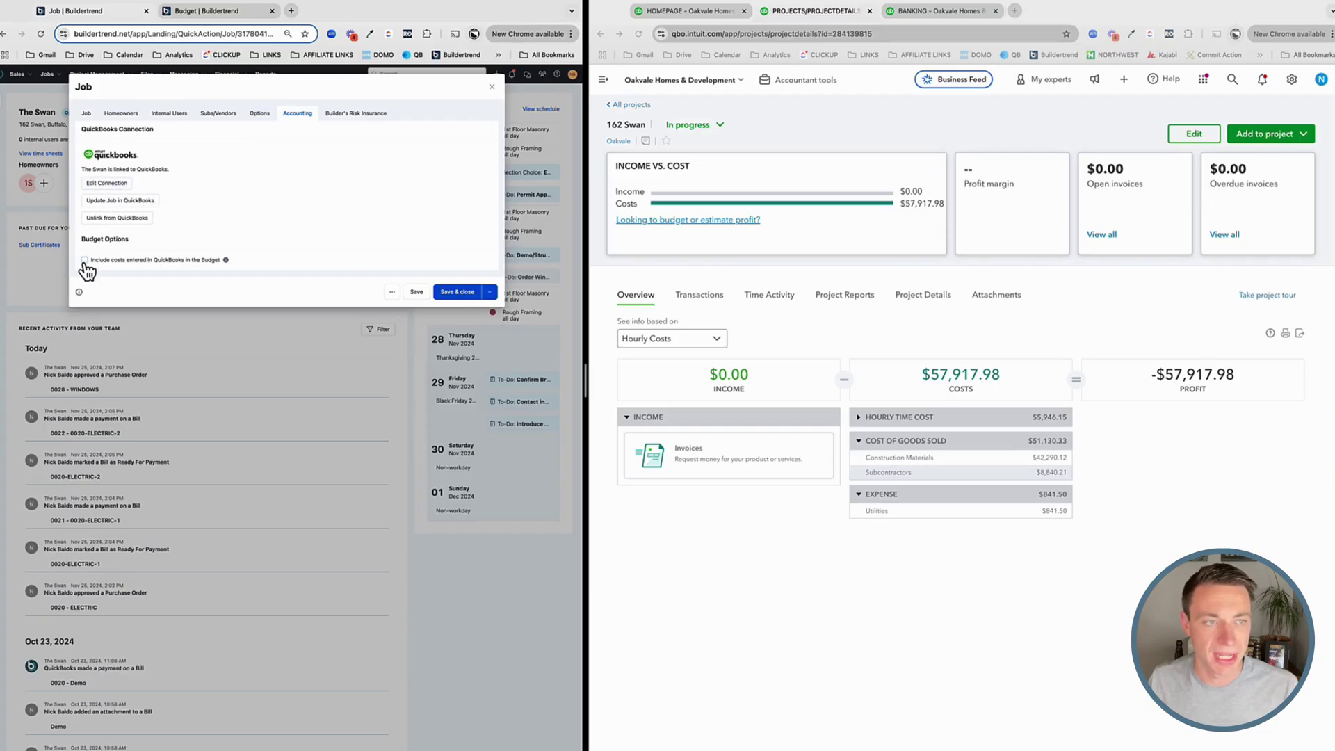
Include costs entered in QuickBooks in The Swan job's budget, then reload the budget and review its QuickBooks Costs column
click(85, 260)
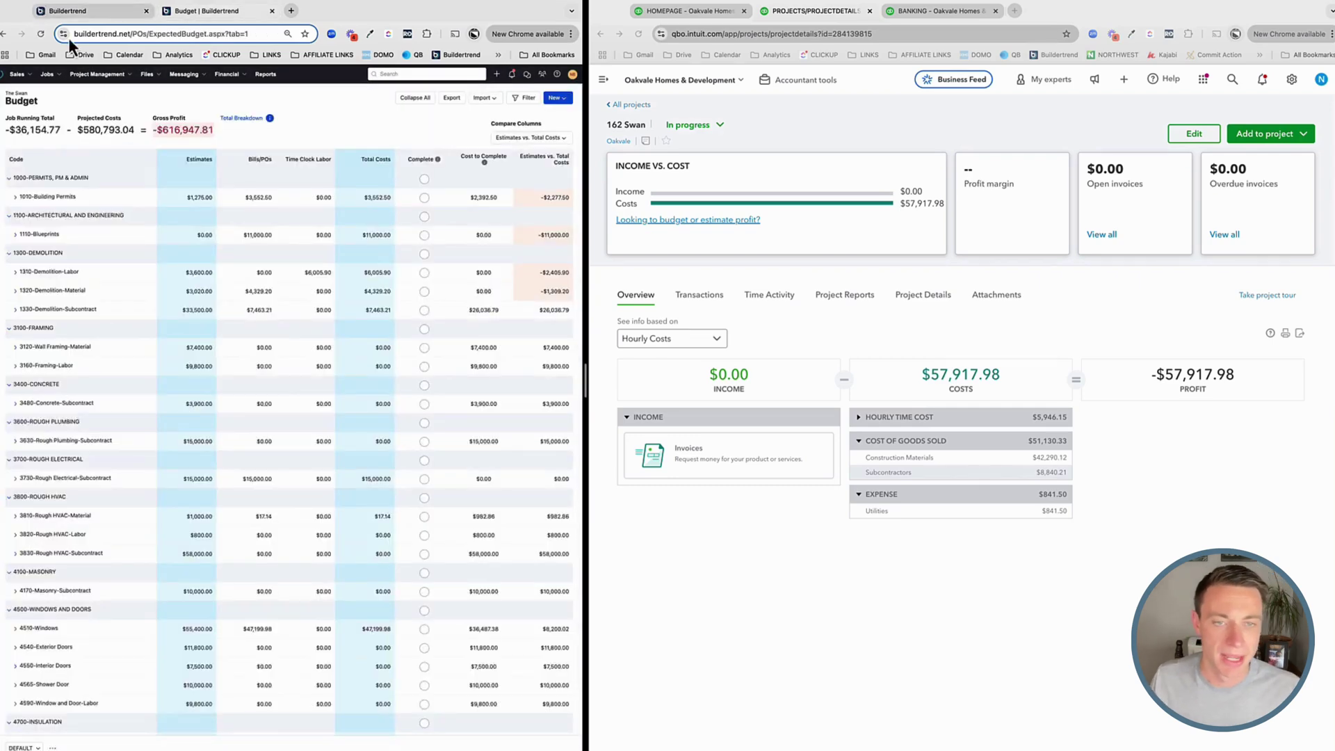
click(40, 34)
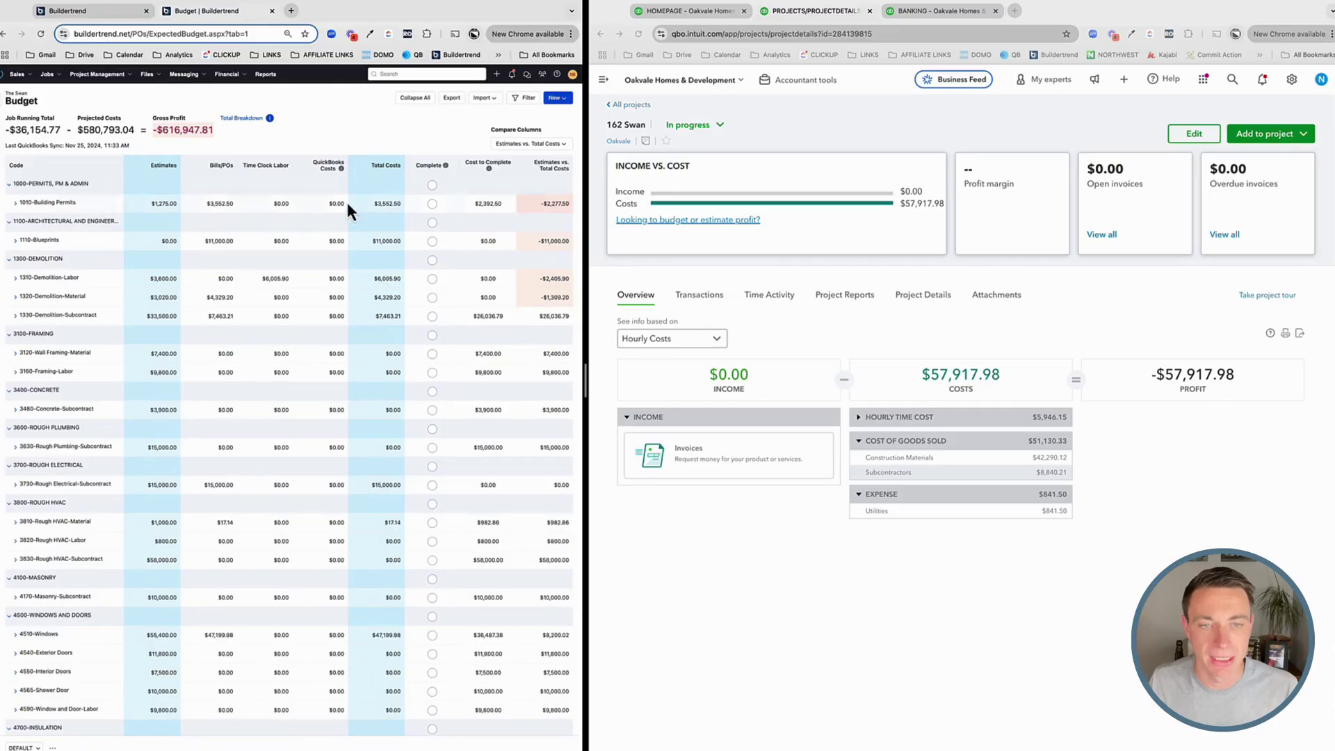
scroll(332, 480, down, 5)
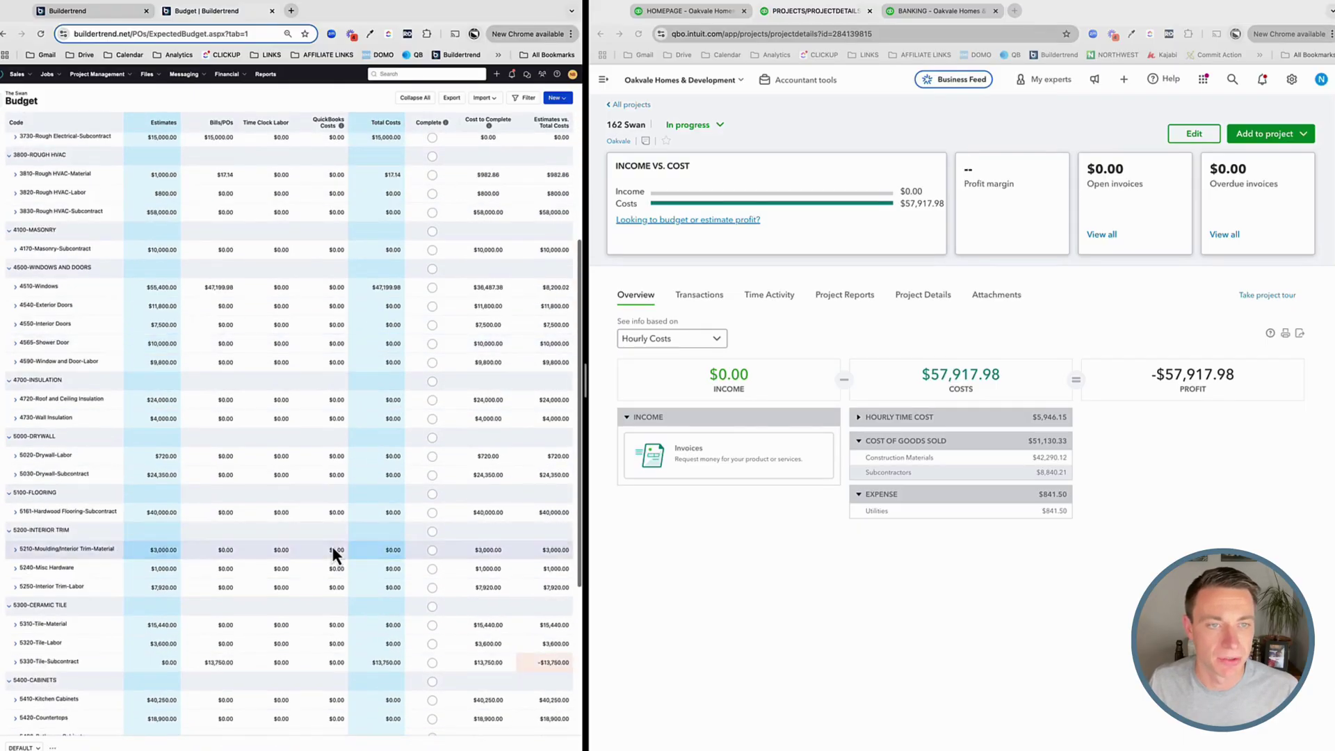
scroll(330, 544, up, 5)
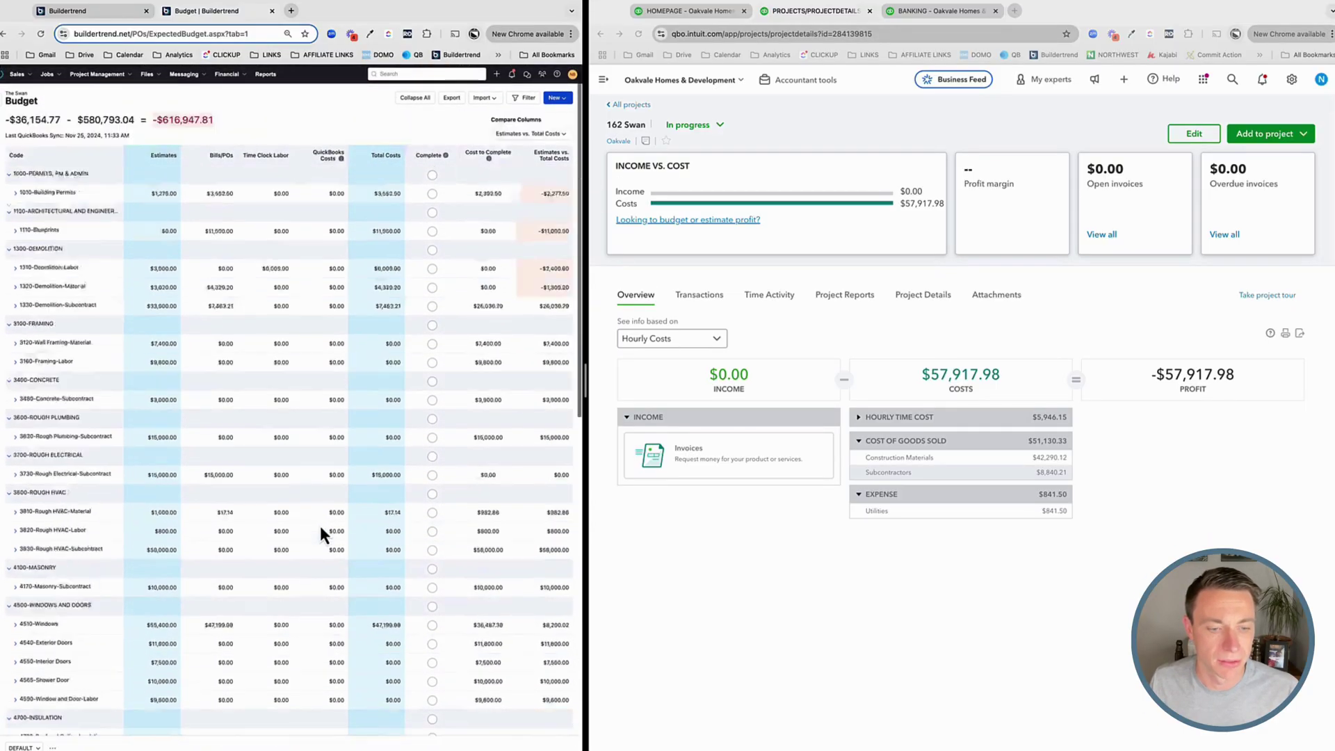
scroll(319, 524, up, 1)
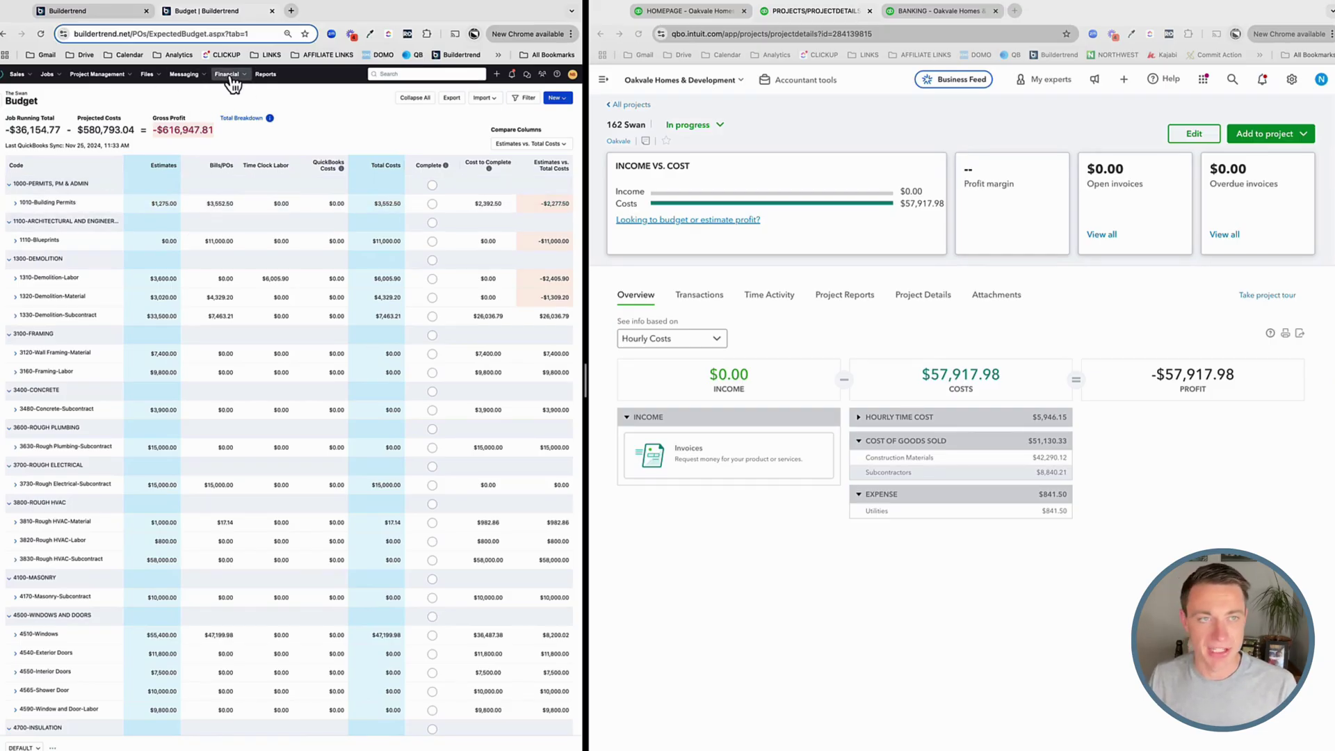
Review The Swan's bills and purchase orders, and look at the 0020-ELECTRIC-3 bill before closing it
mouse_move(231, 78)
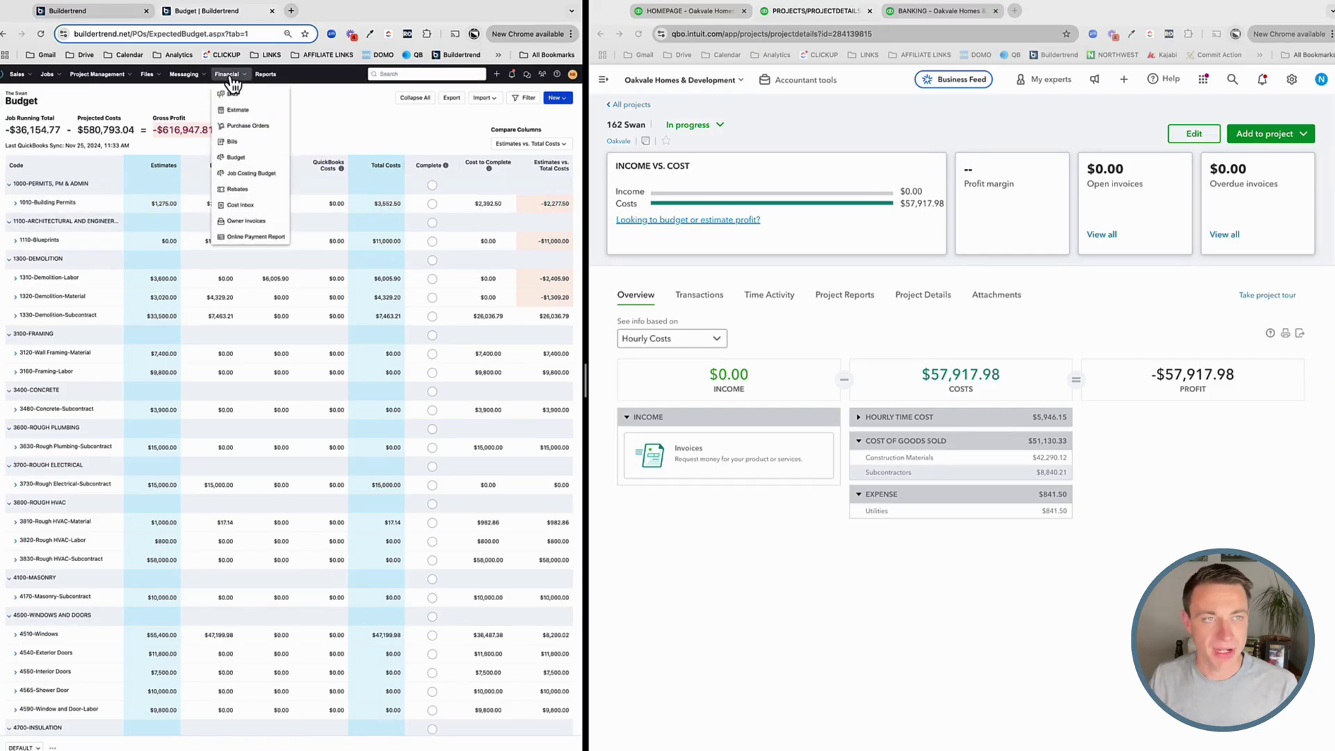
click(231, 141)
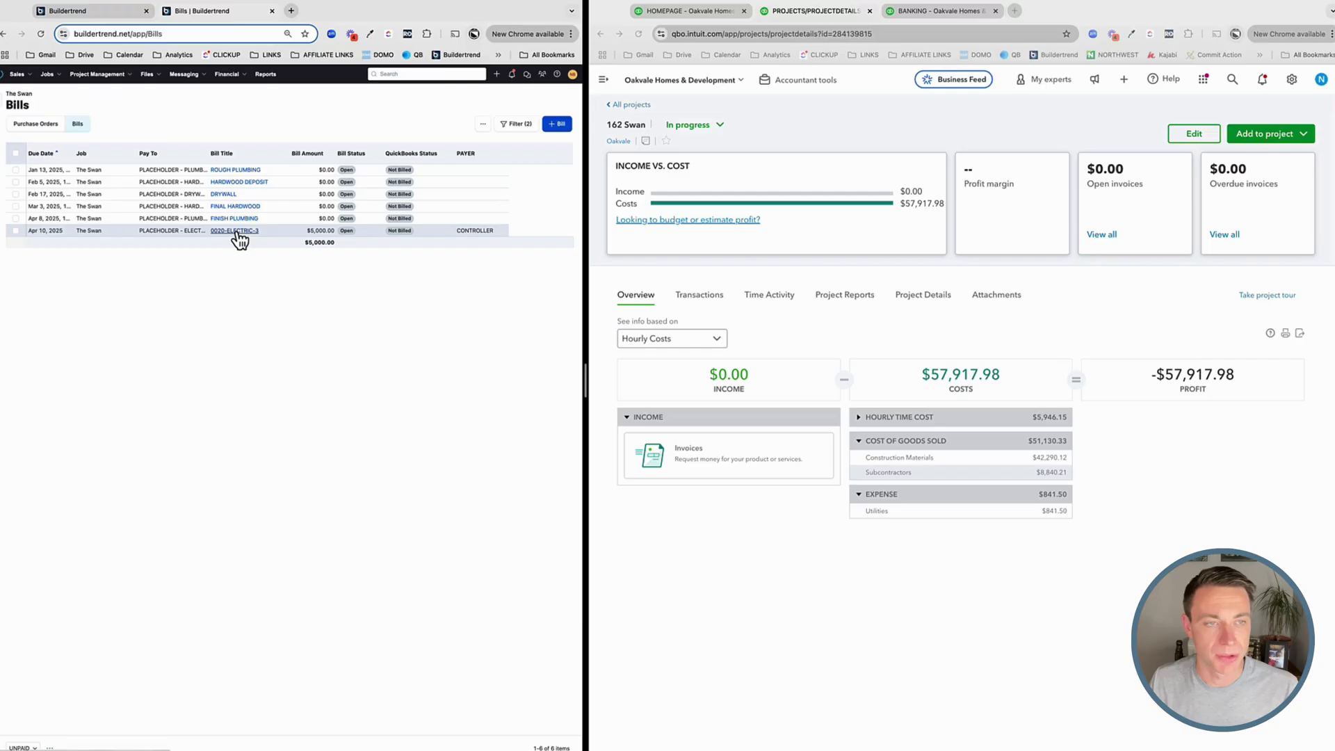
click(37, 123)
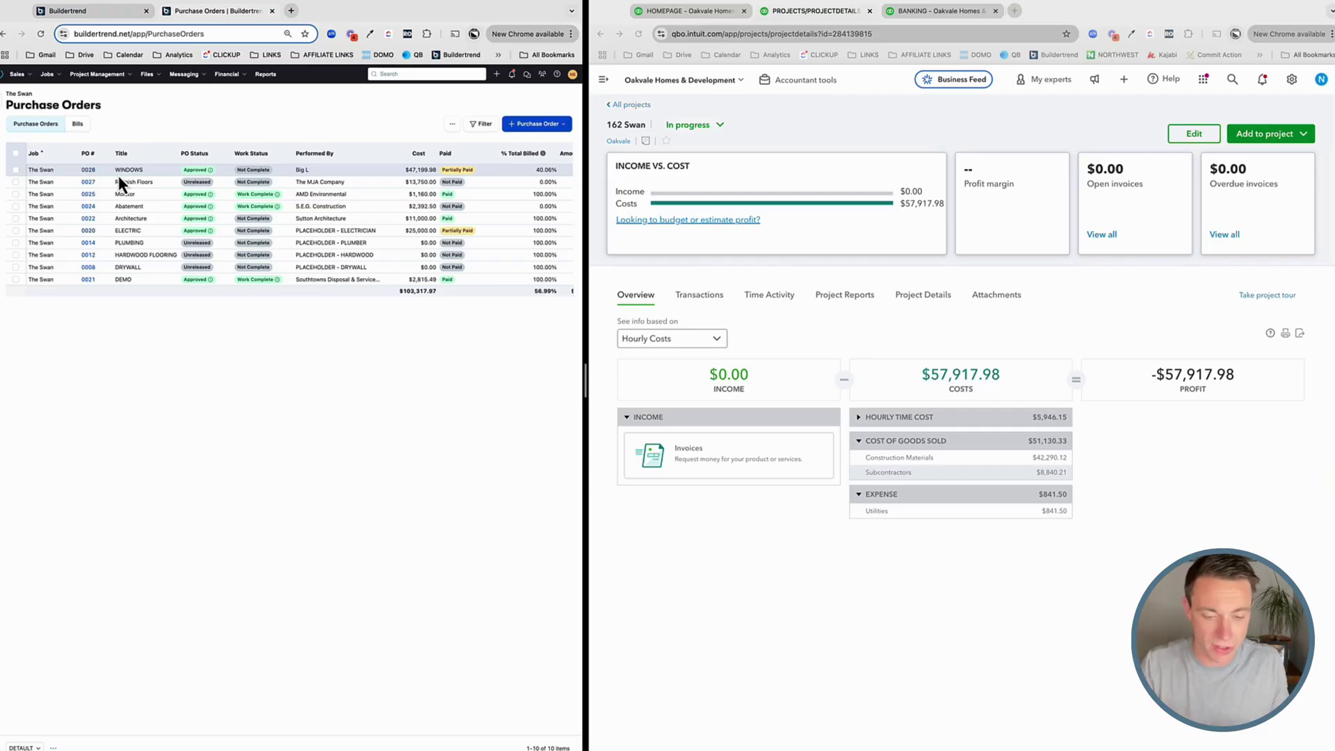
click(78, 124)
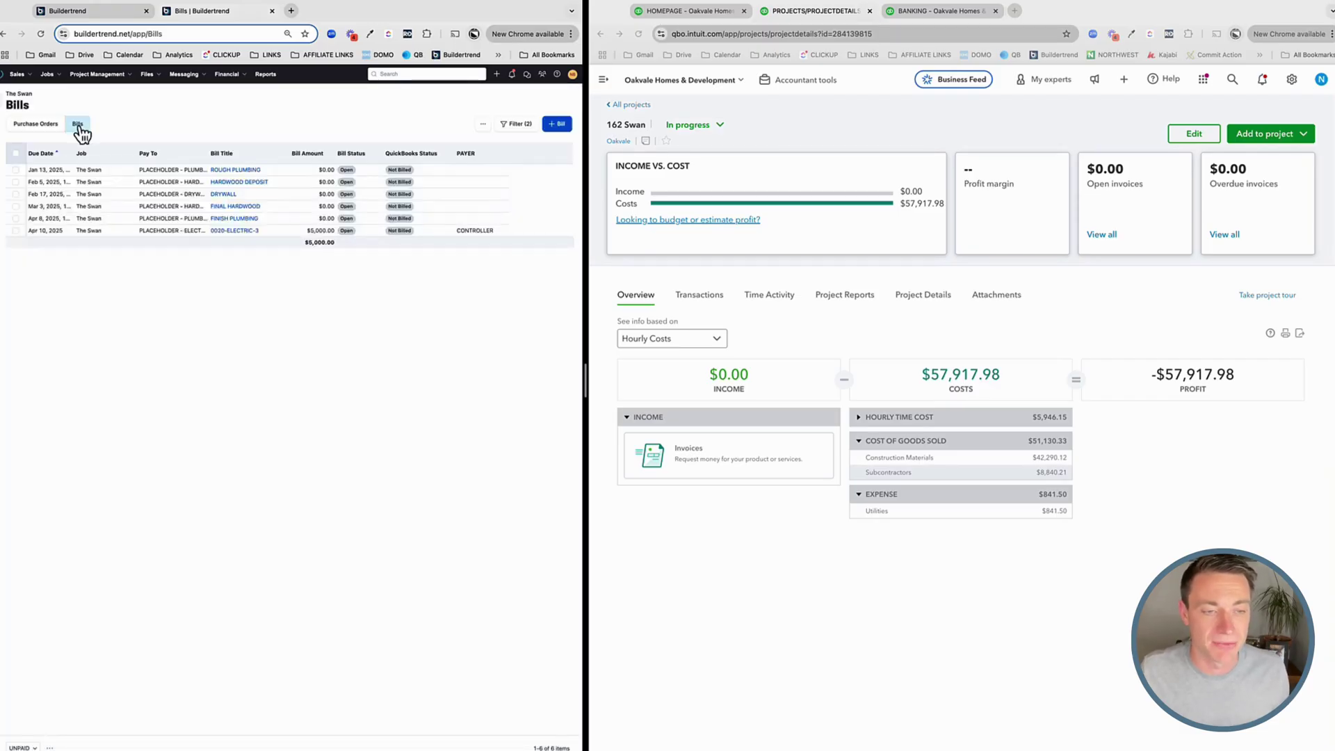
click(230, 235)
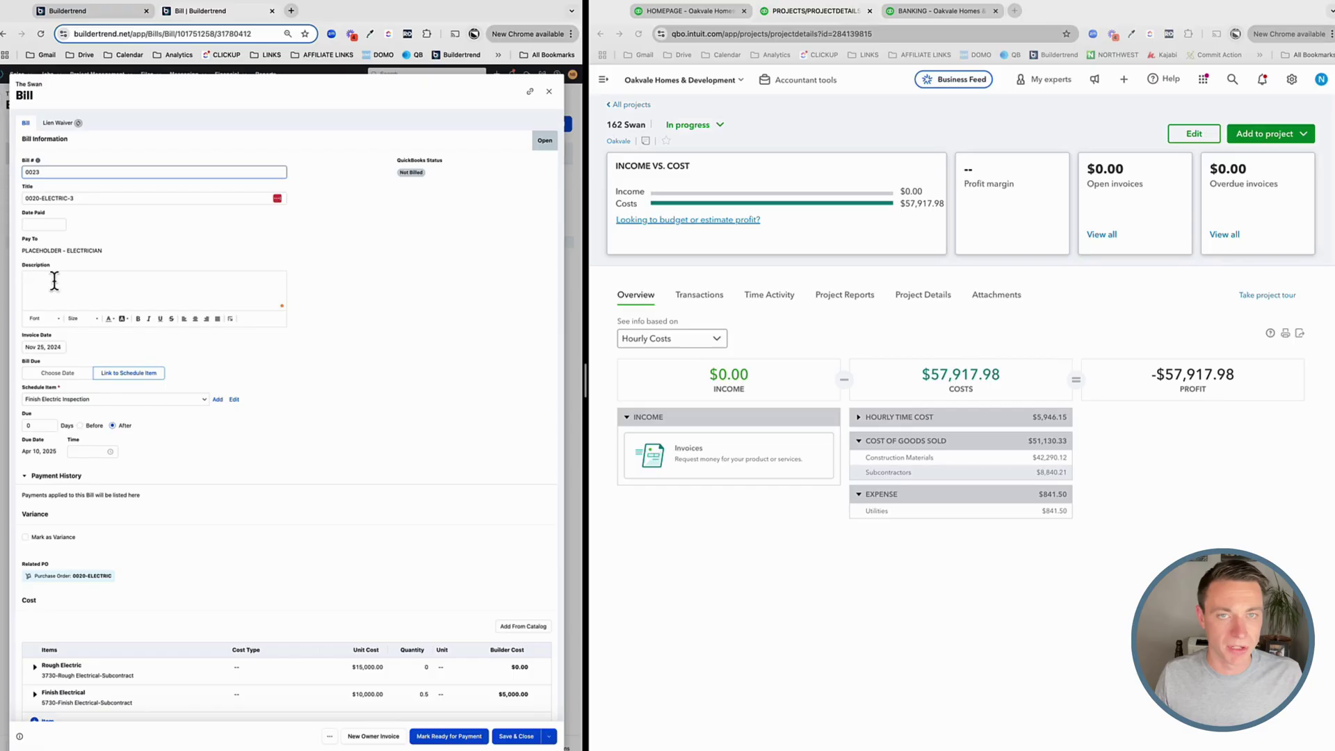
click(549, 91)
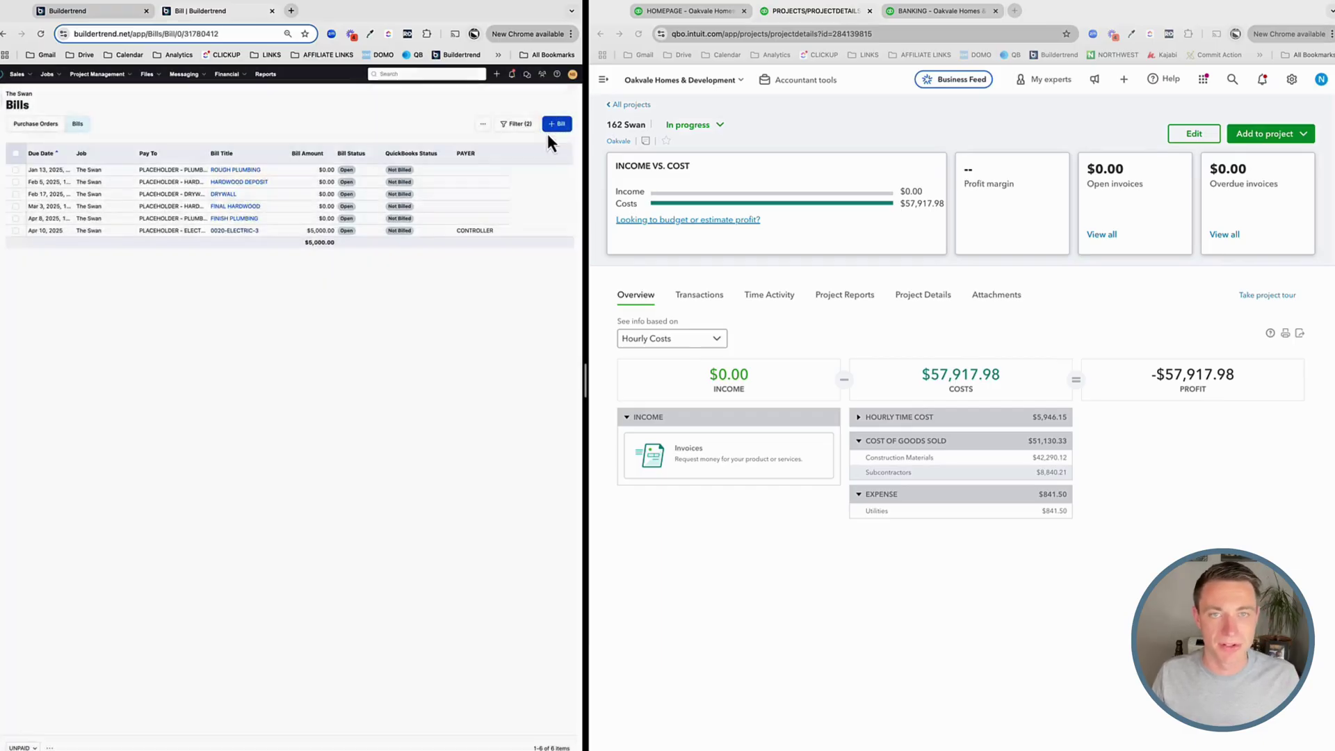
Create a new bill titled Dumpster, payable to Southtowns Disposal & Services, Inc
click(548, 132)
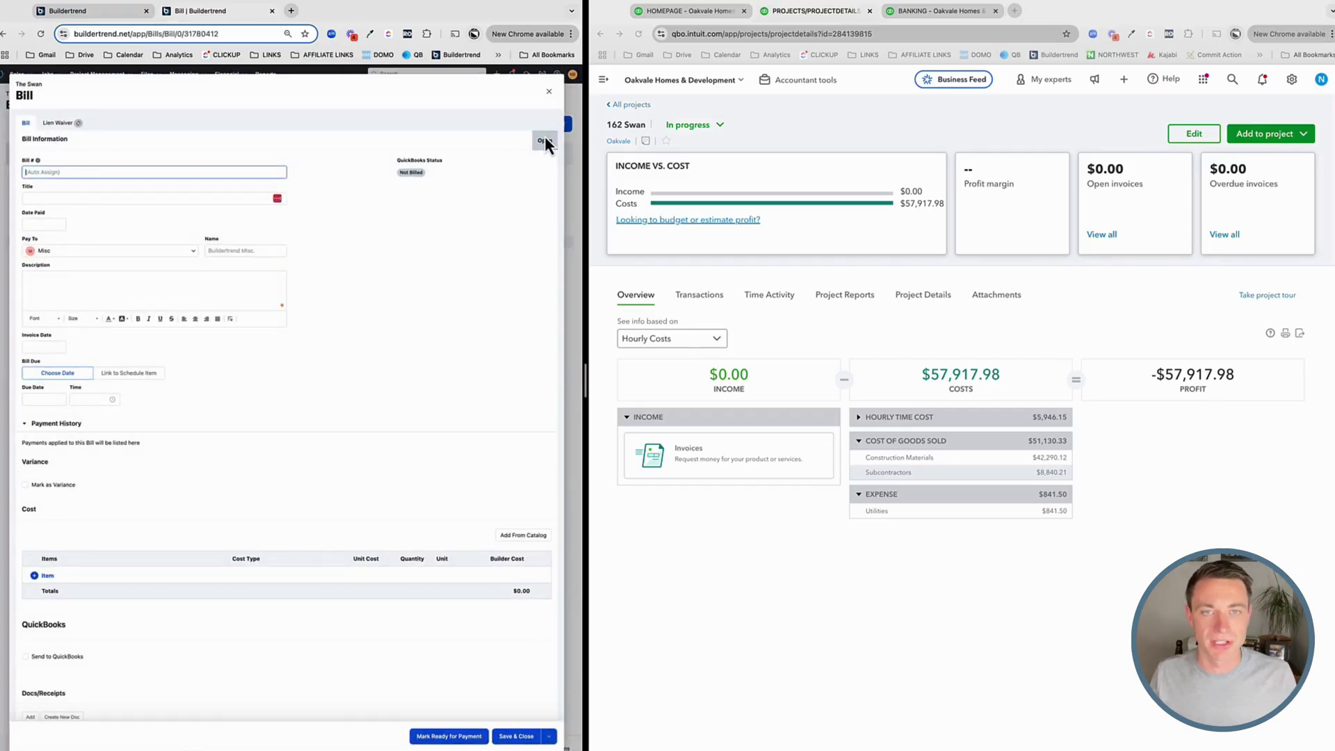
text(Dumpst)
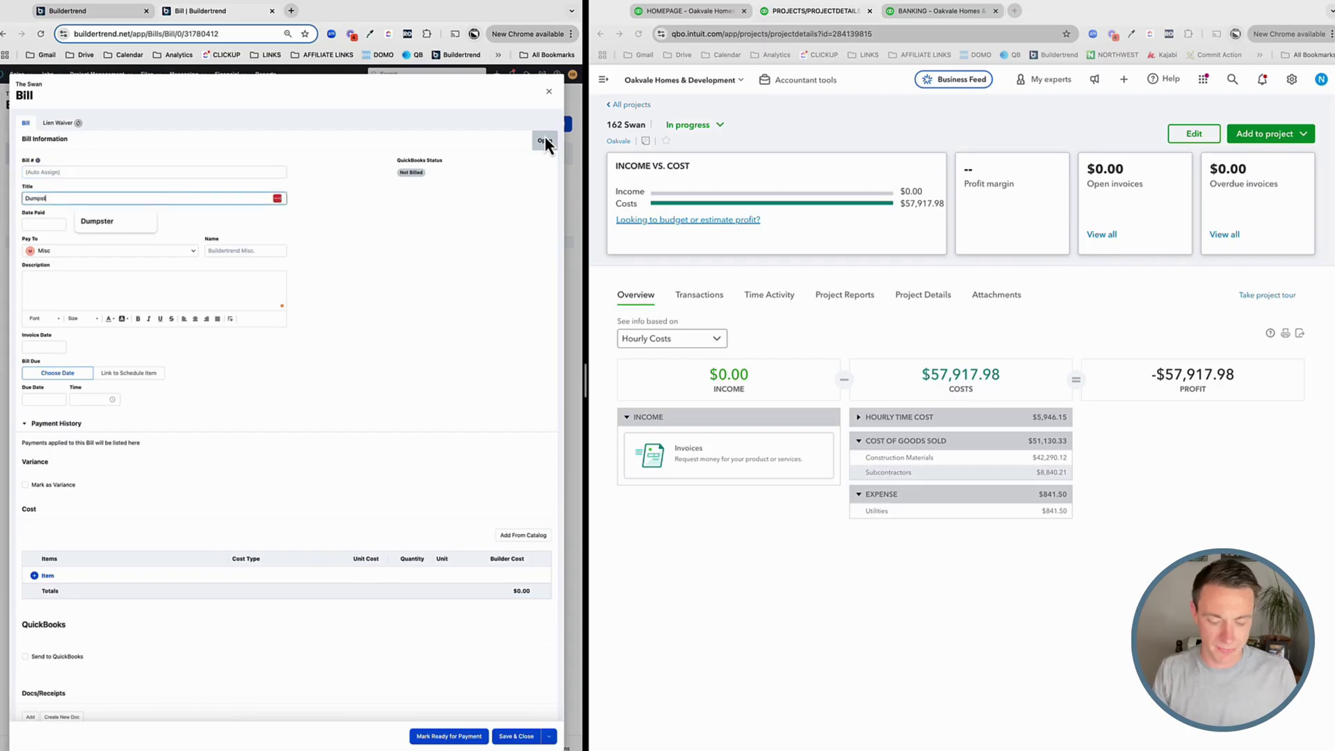
text(er)
key(Tab)
click(177, 255)
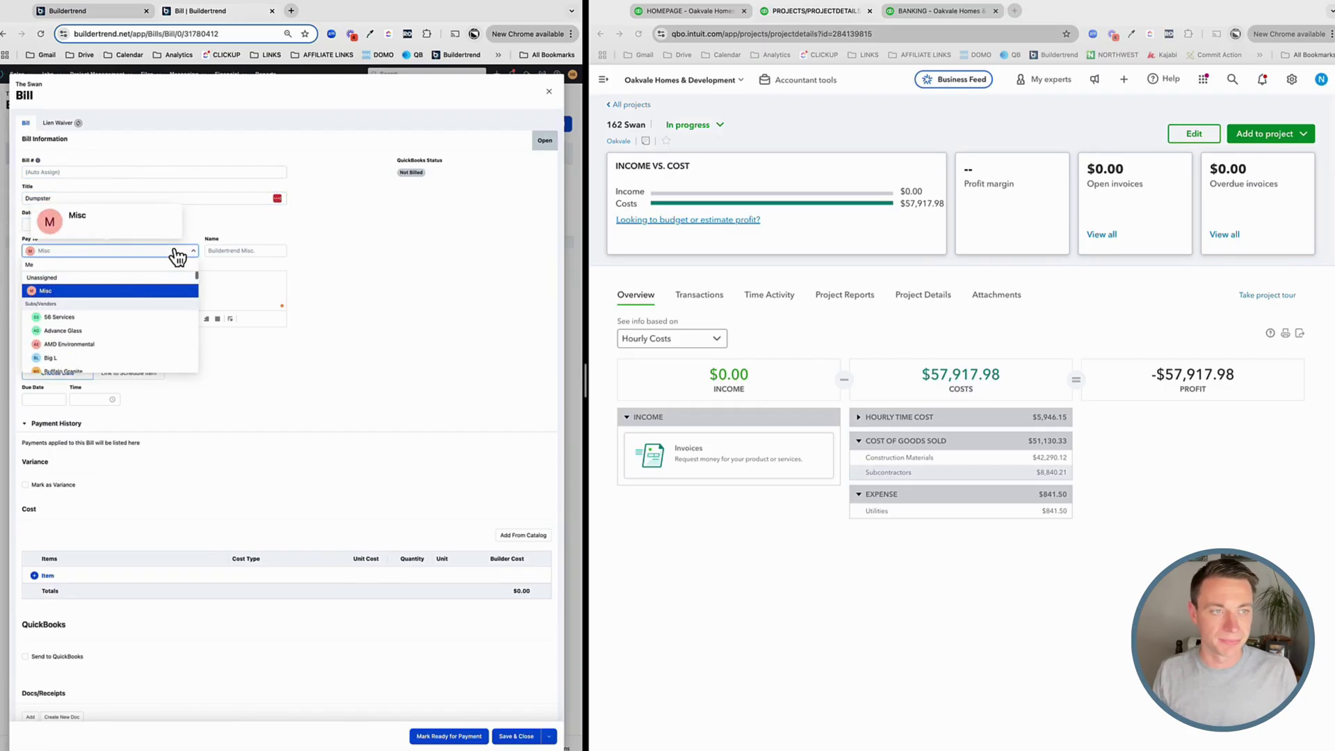
text(sout)
key(BackSpace)
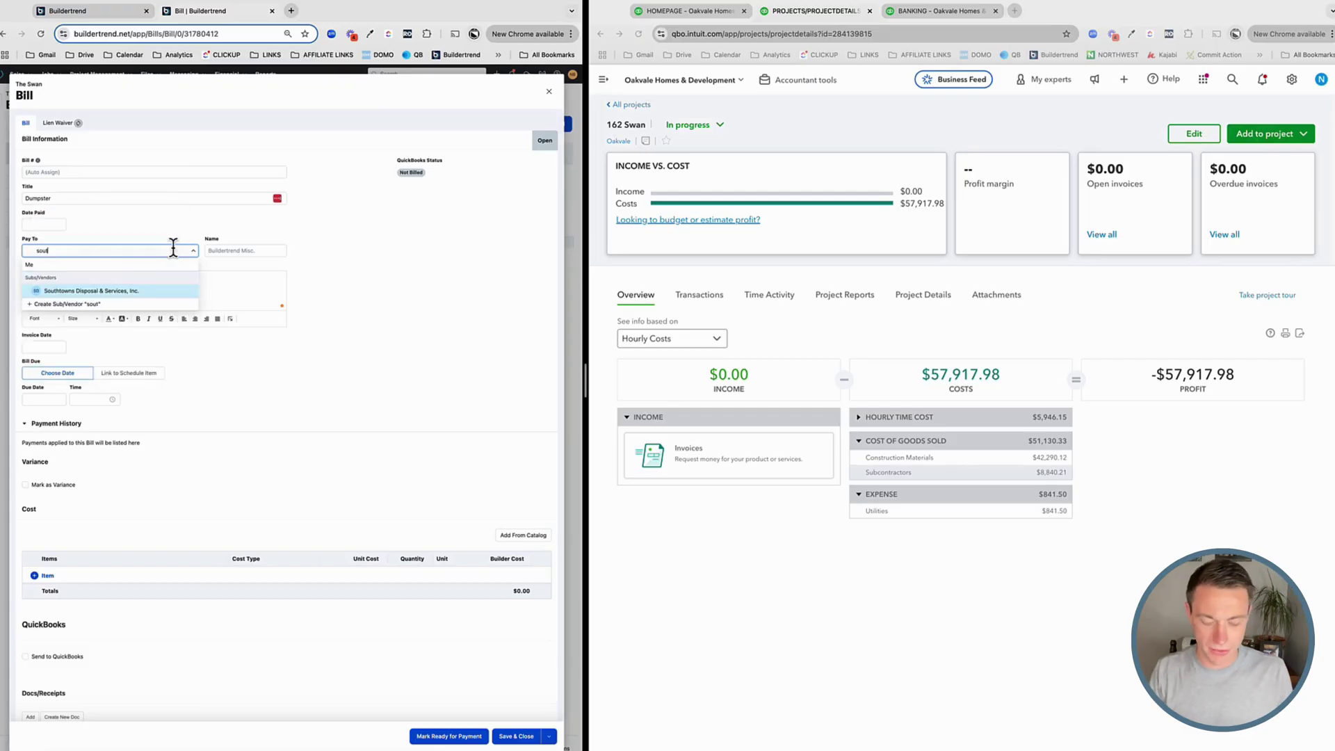
click(170, 291)
Add a cost line item titled Dumpster to the bill with cost code 1320-Demolition-Material
scroll(294, 519, down, 2)
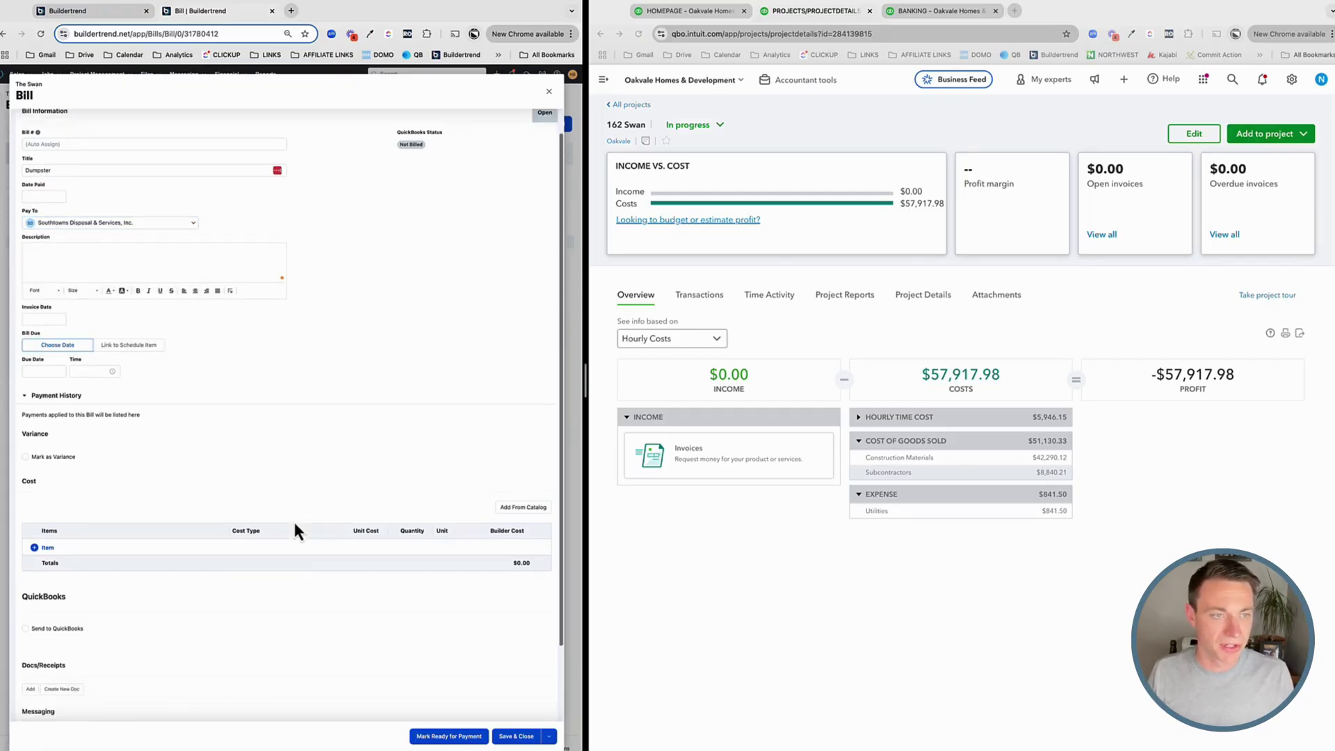
click(48, 516)
text(Dum)
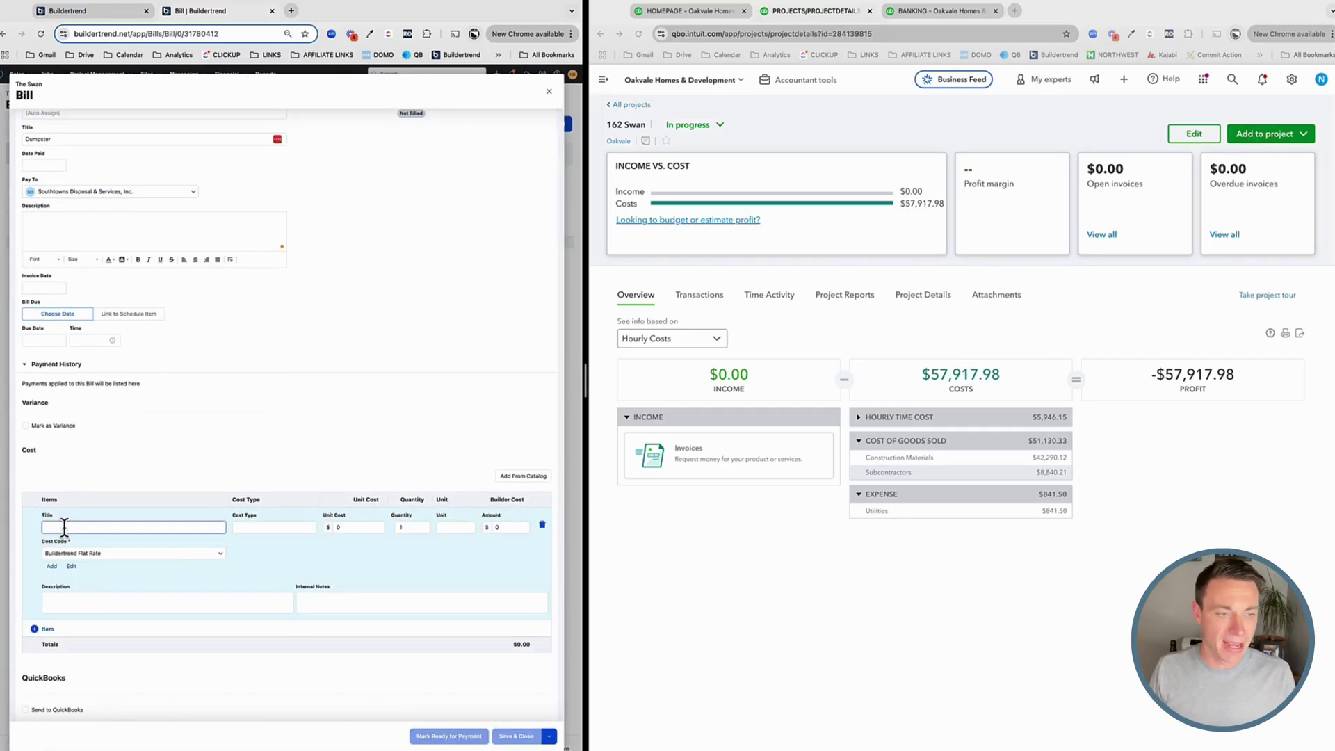
text(pster)
key(Tab)
text(ddemo)
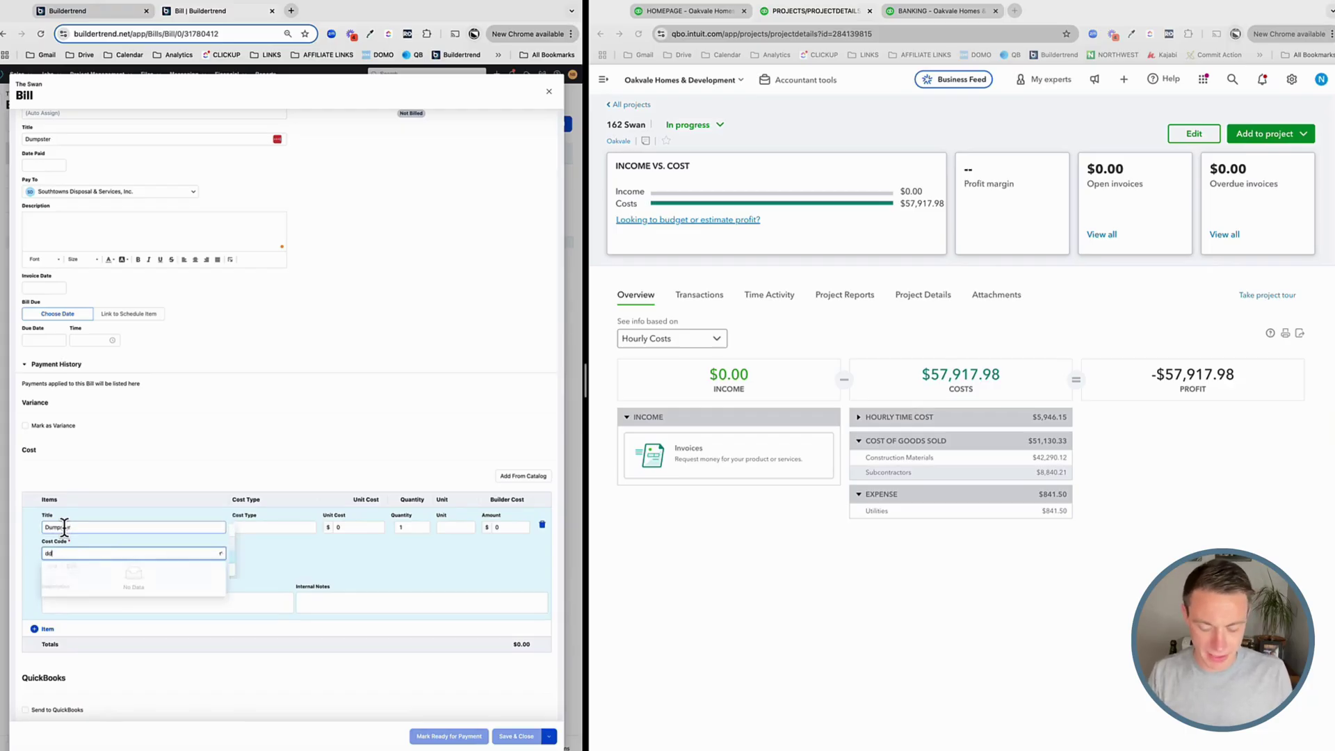
click(260, 553)
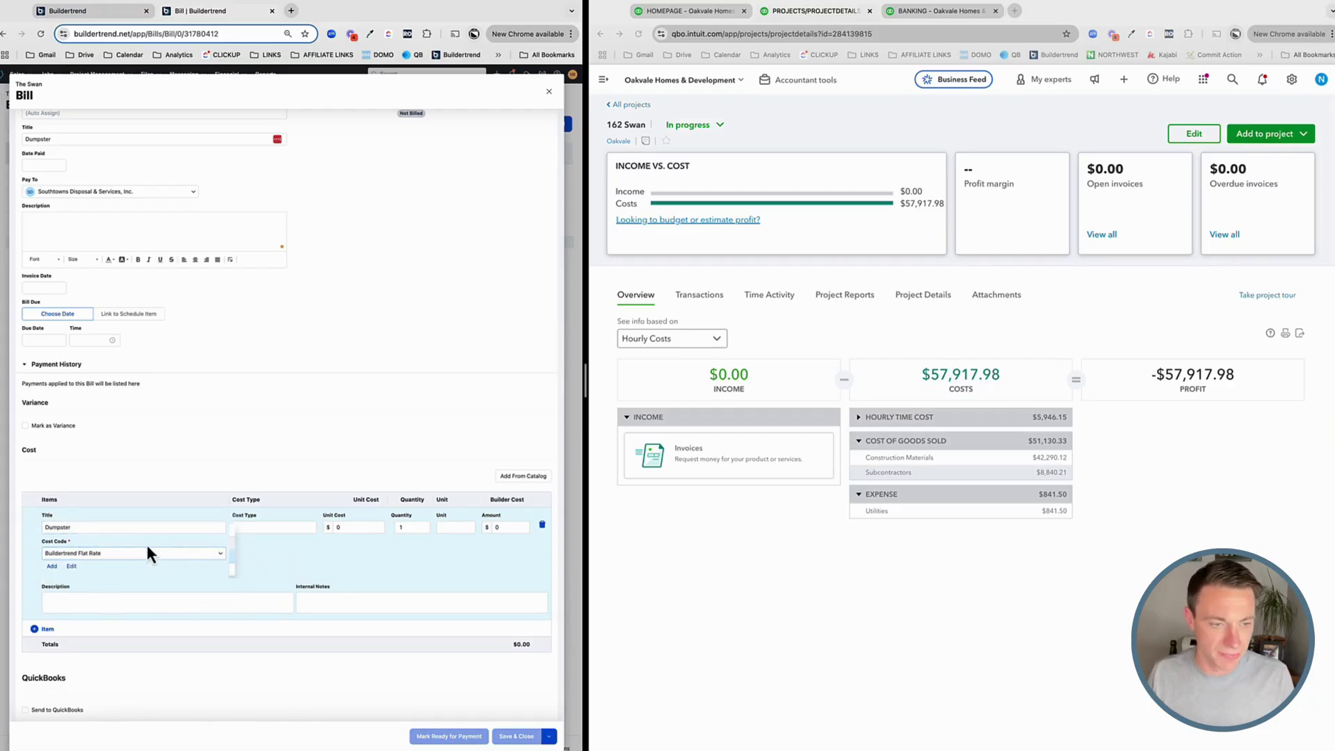
click(125, 553)
text(demo)
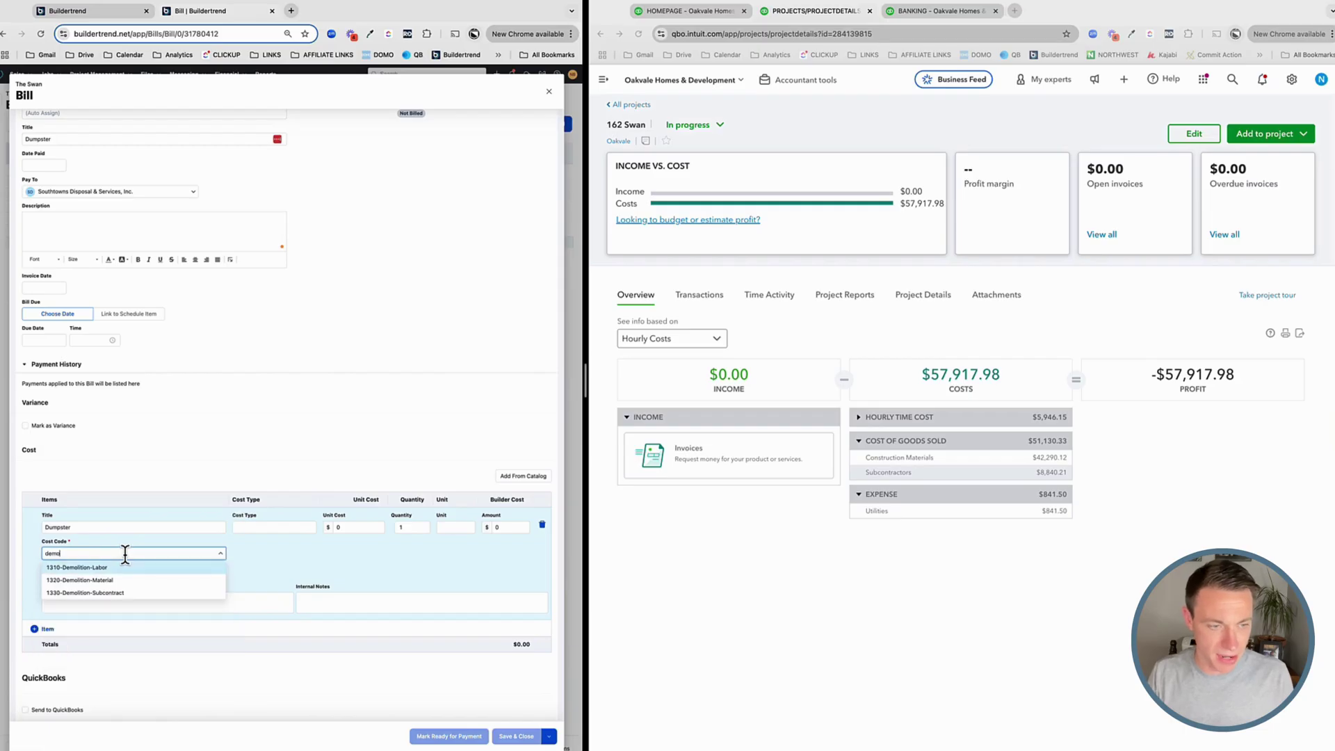
click(128, 581)
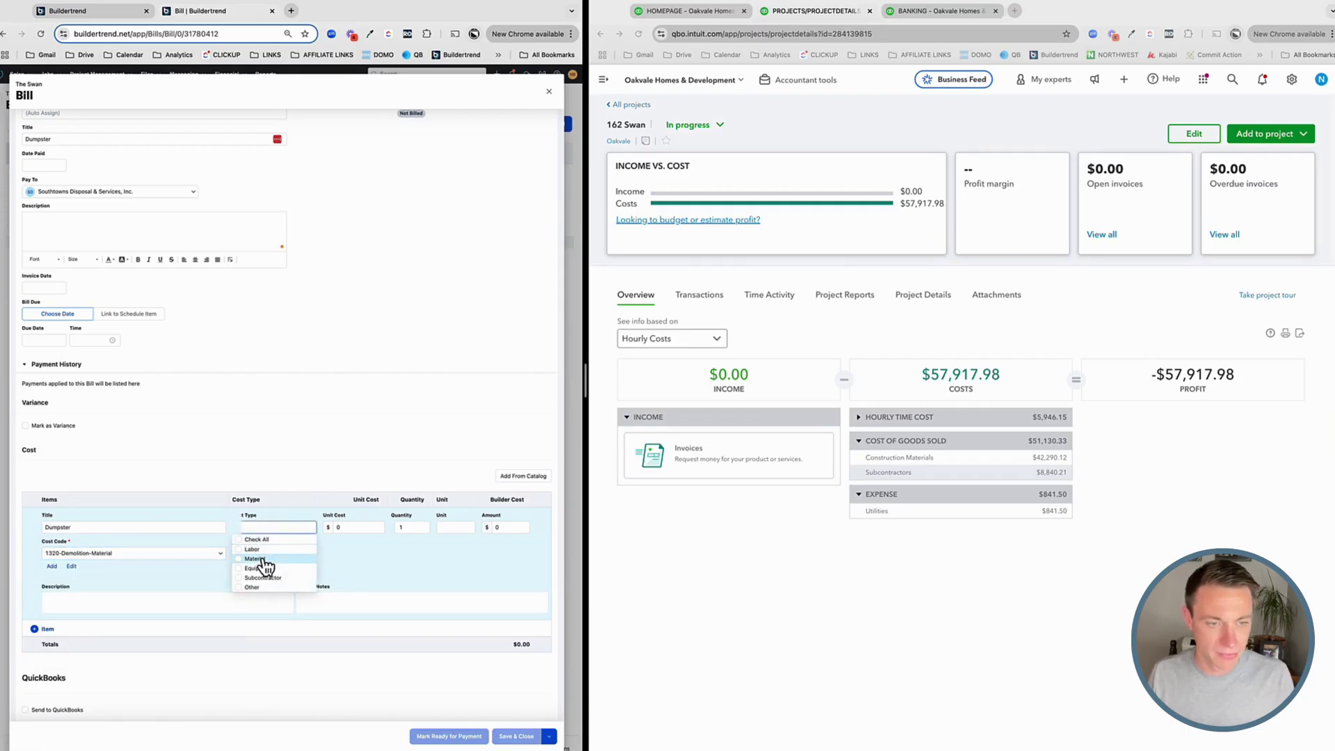
Set the Dumpster line item's cost type to Material, unit cost to 450 and unit to EA
click(256, 559)
click(367, 527)
text(450)
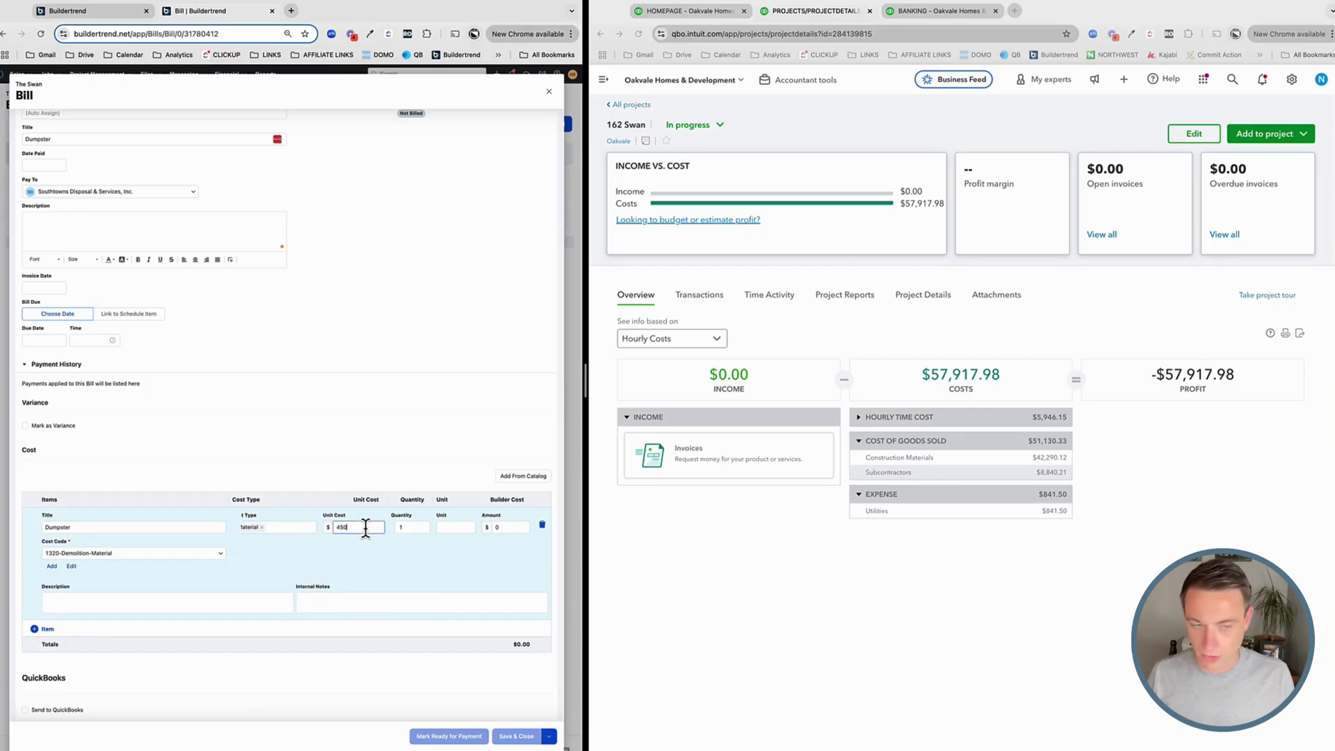
key(Tab)
key(Tab)
text(EA)
key(Tab)
click(358, 381)
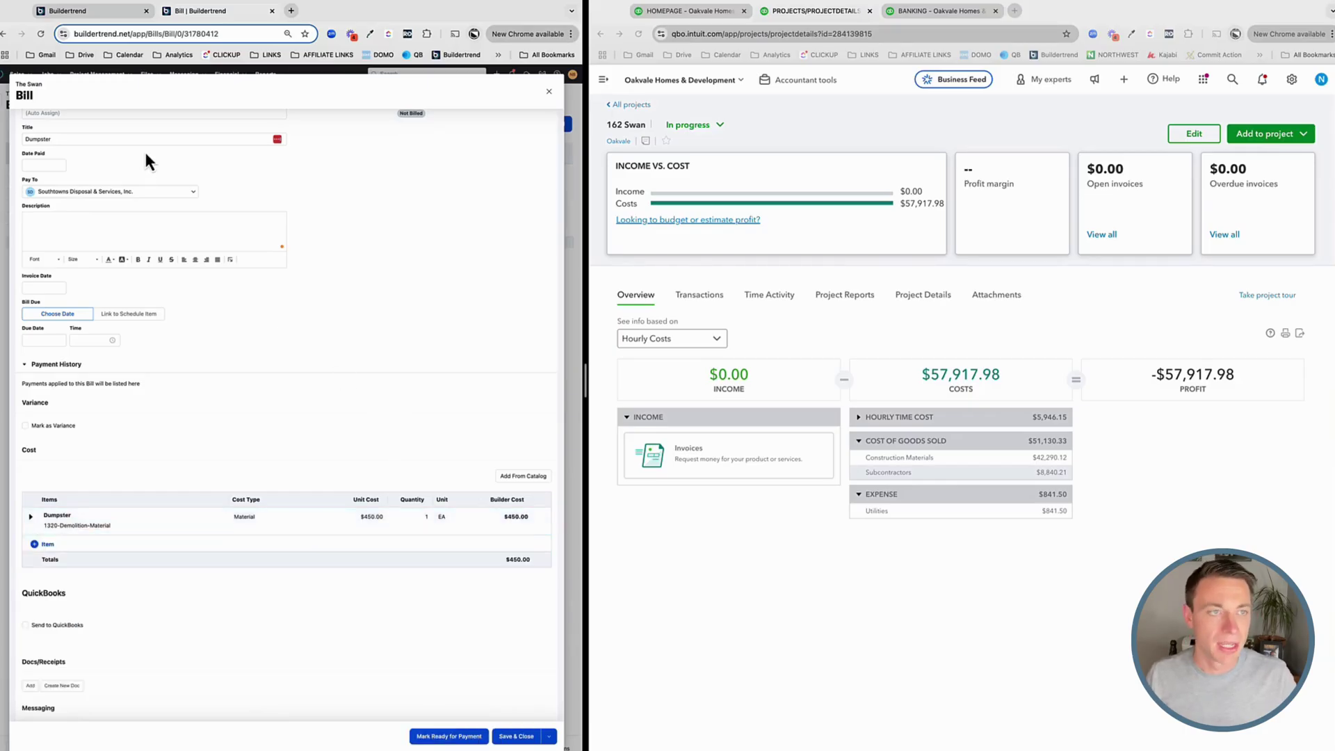
Set the bill's due date to Nov 18, 2024, mark it to be sent to QuickBooks, and save it
scroll(144, 149, down, 1)
scroll(231, 452, down, 1)
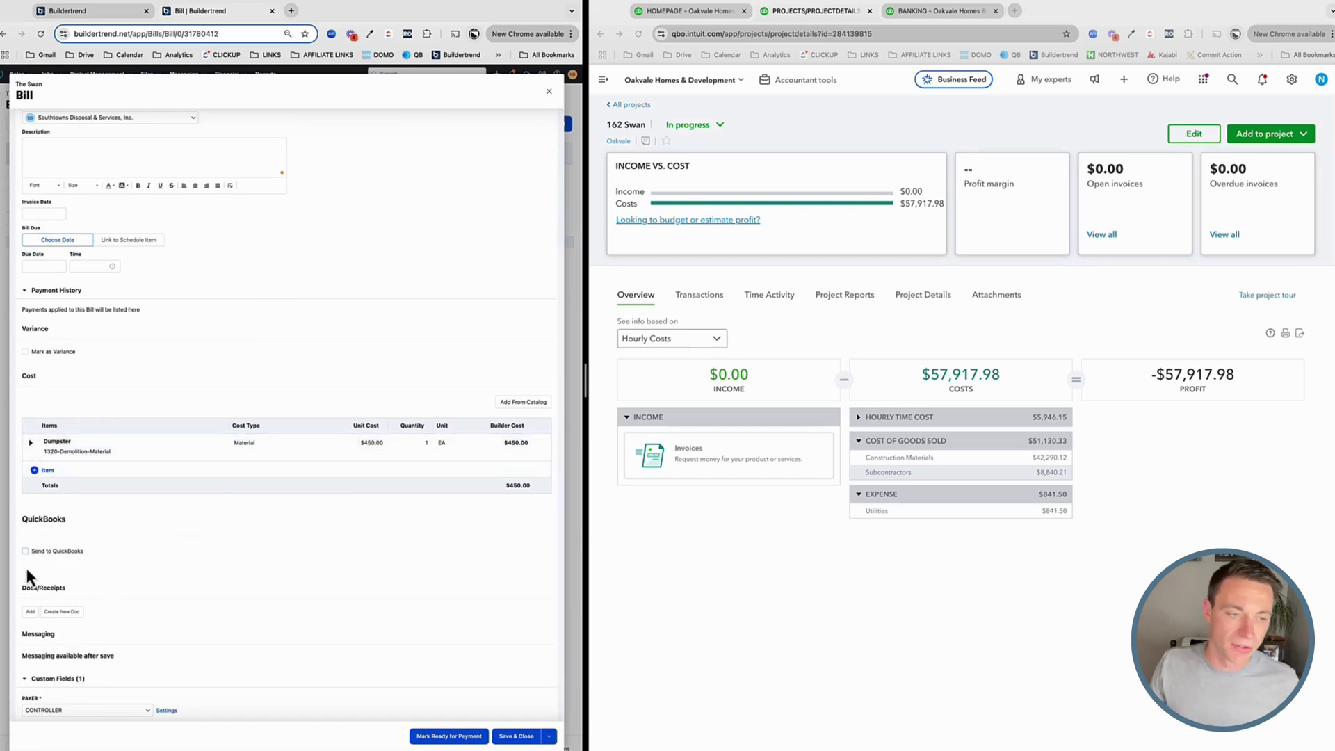
scroll(56, 496, up, 4)
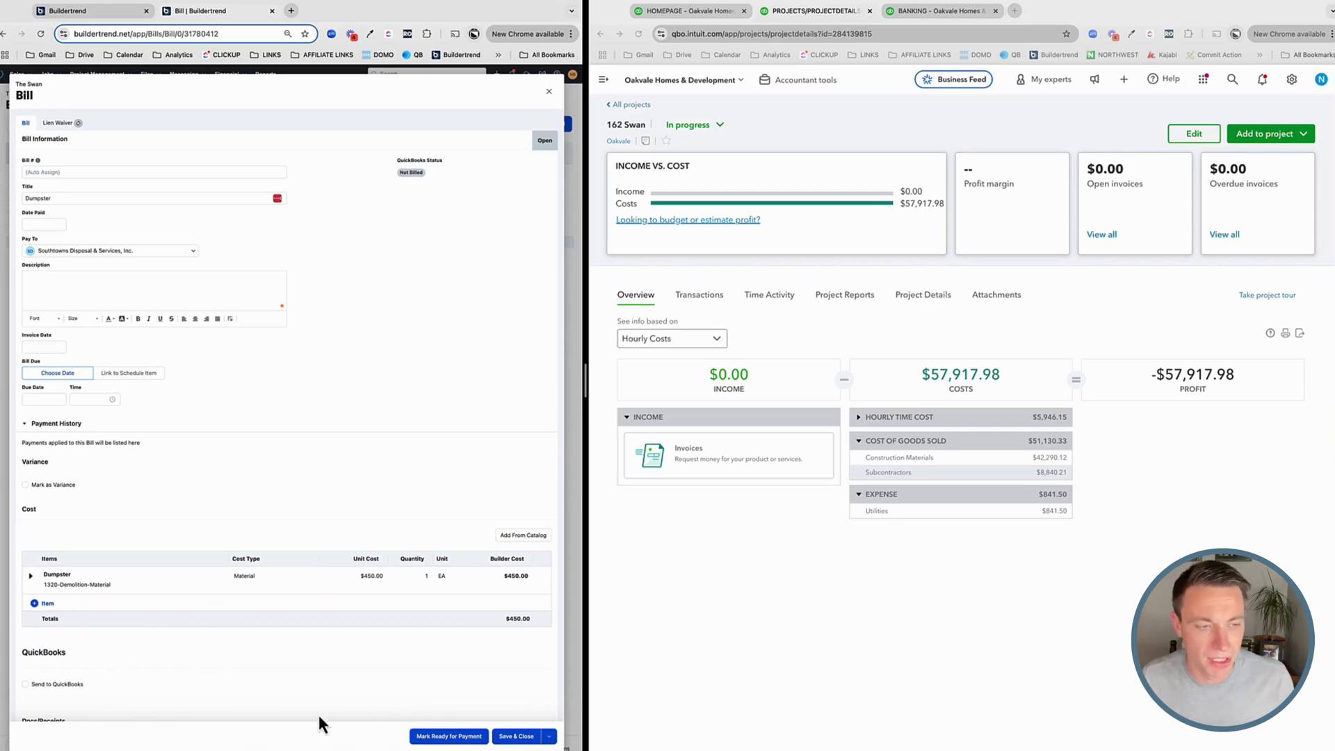
scroll(124, 486, down, 3)
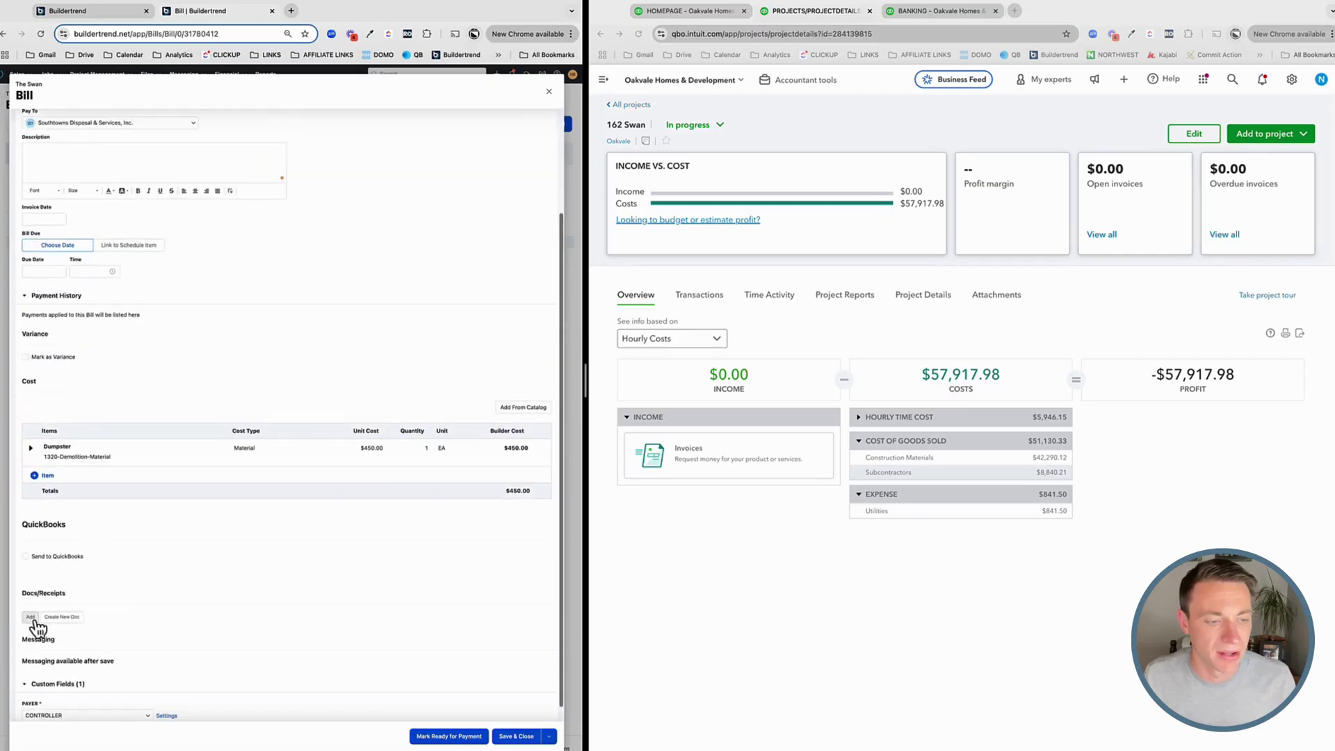
scroll(104, 501, up, 1)
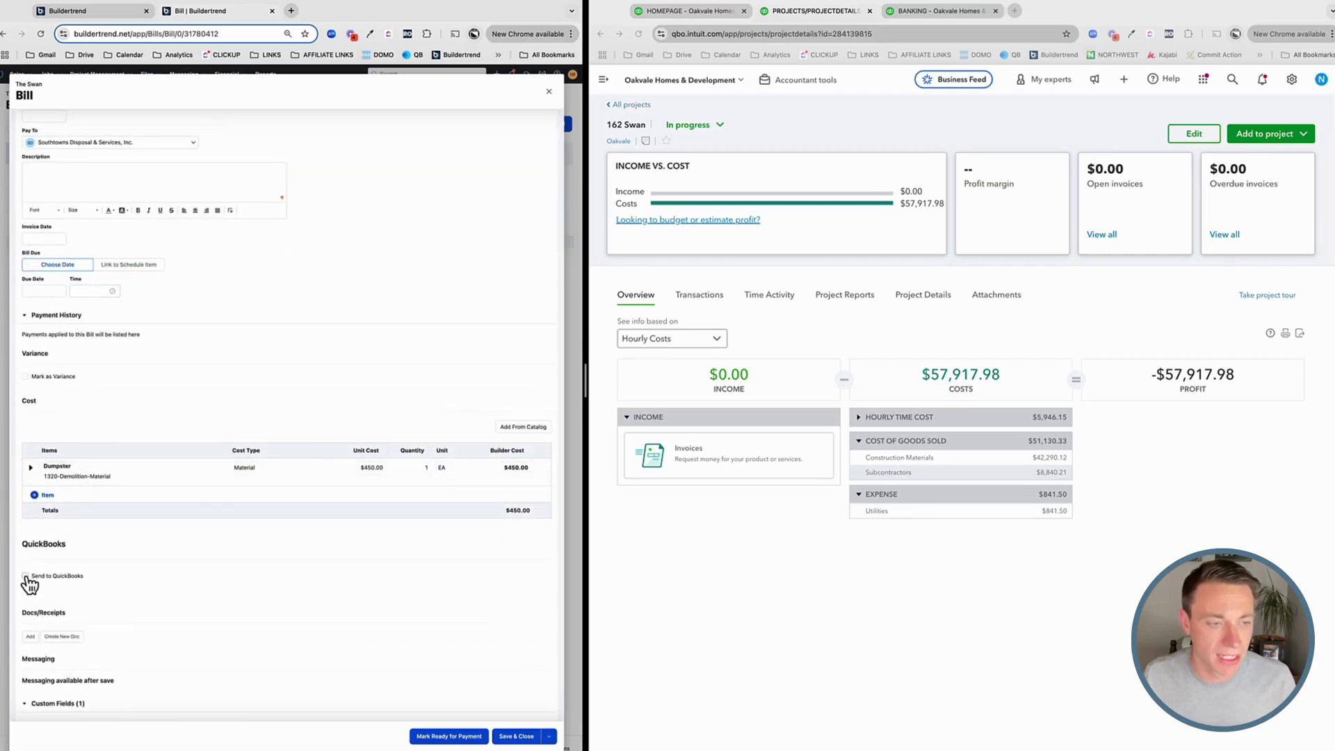
click(37, 291)
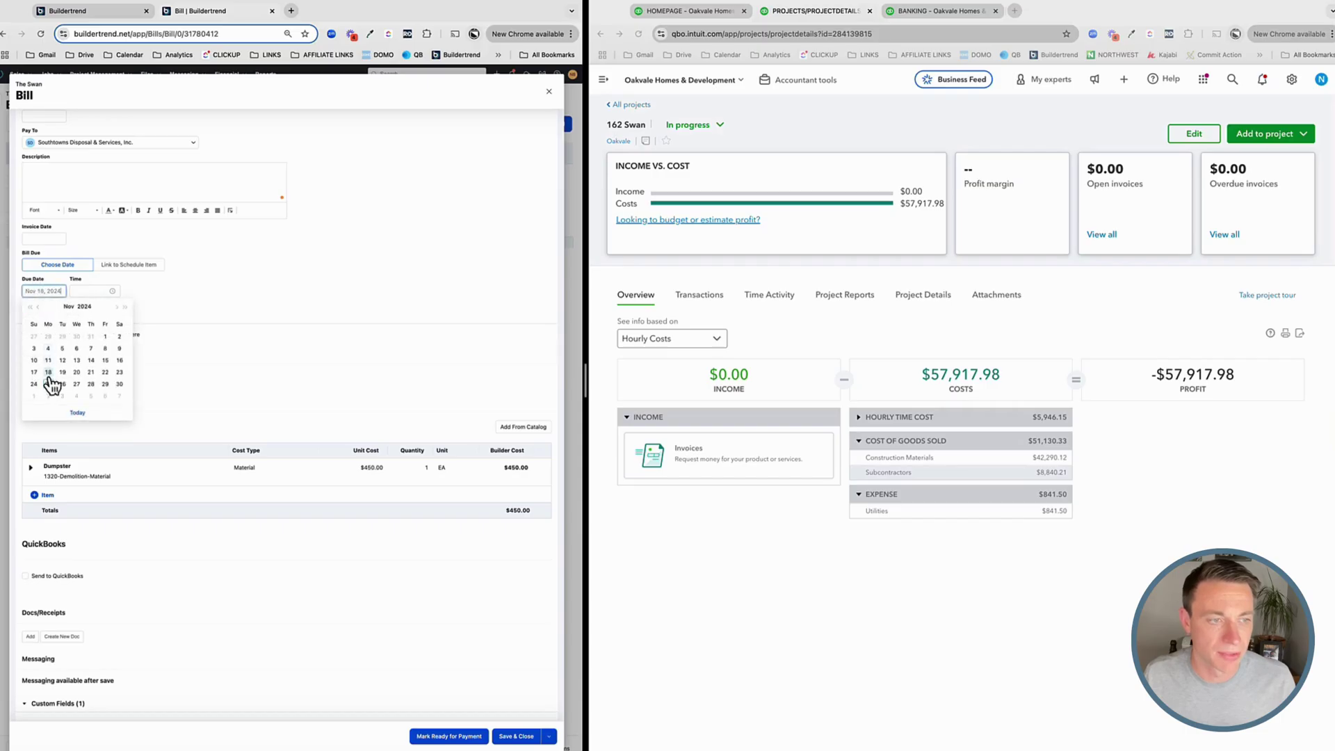
click(49, 382)
click(48, 556)
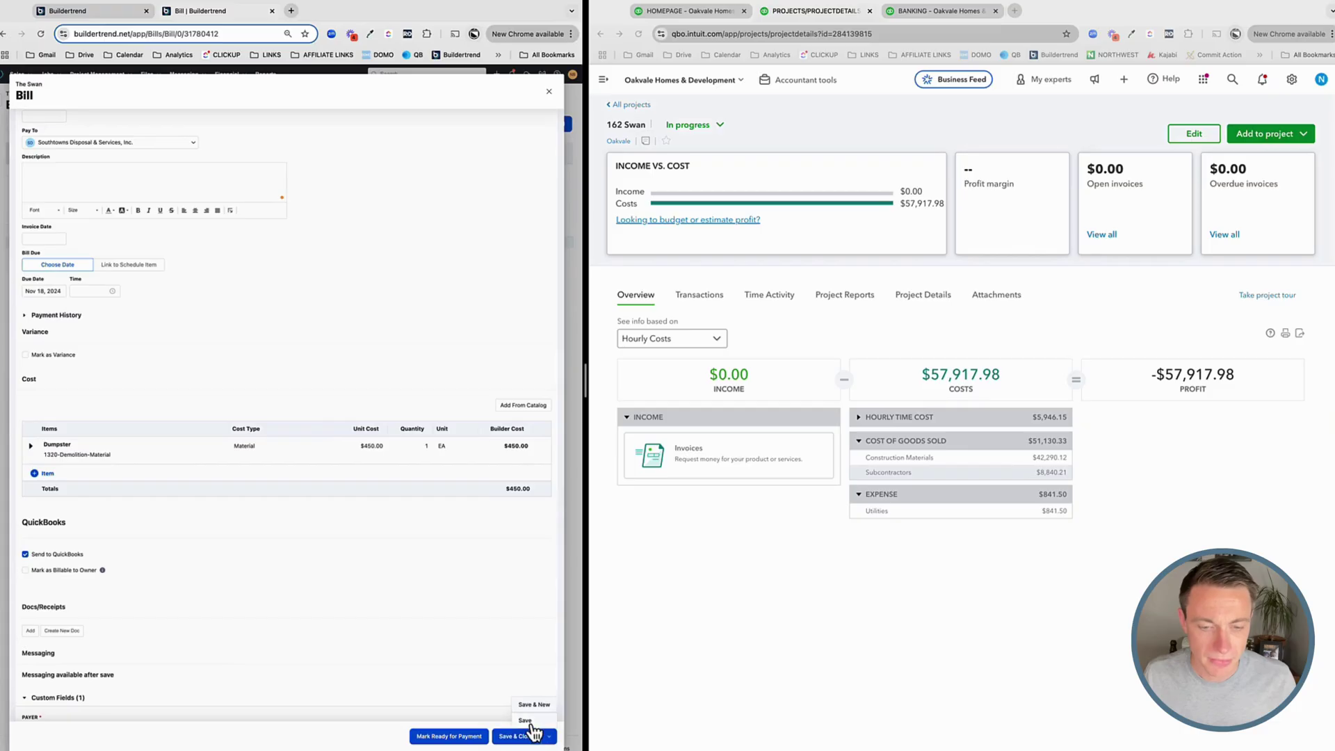
click(531, 730)
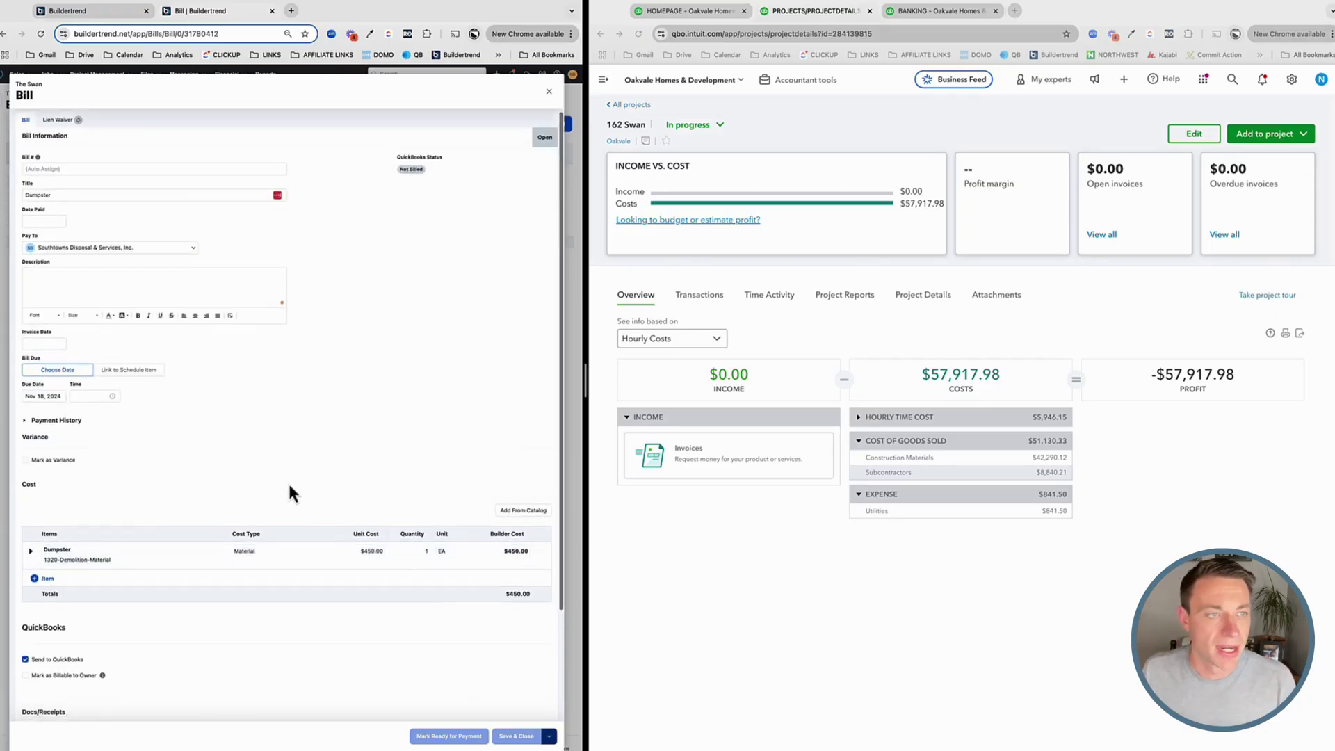
scroll(288, 482, down, 4)
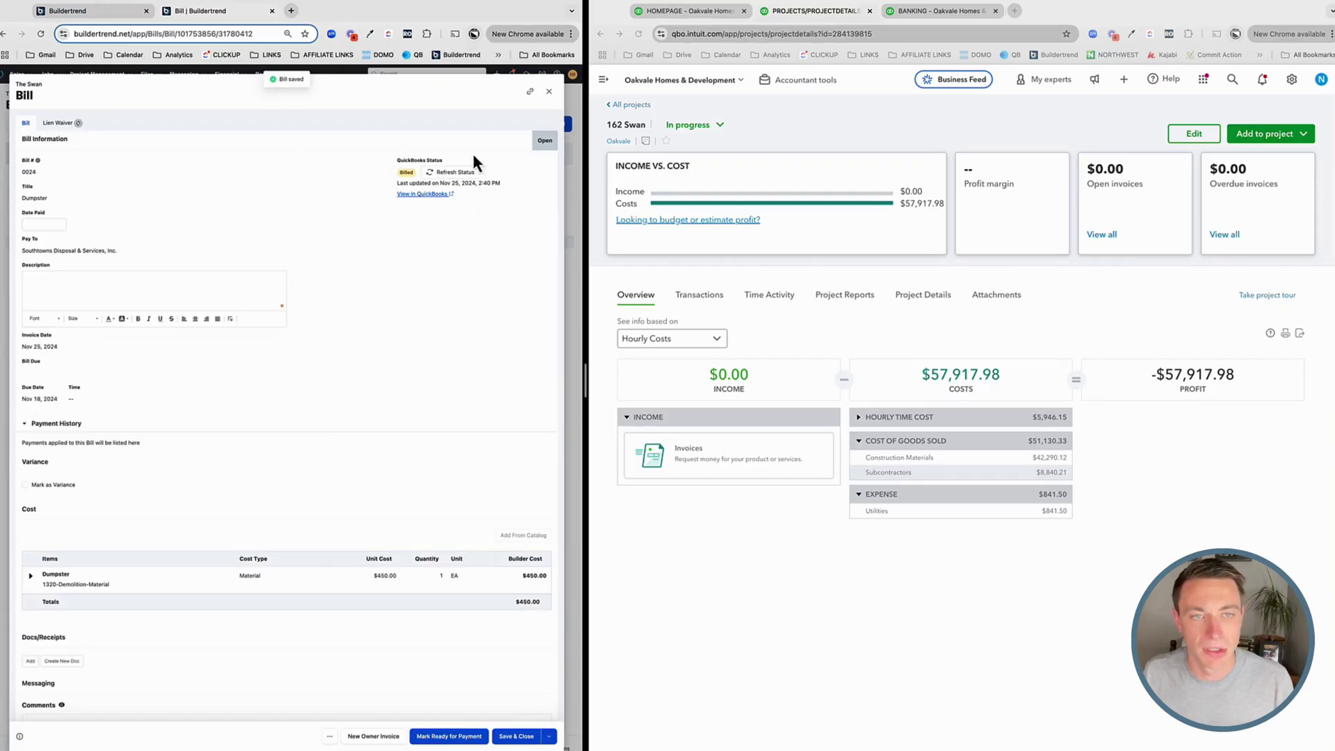
Switch to QuickBooks and run the Swan project's cost of goods sold Transaction Report grouped by Product/Service
click(789, 599)
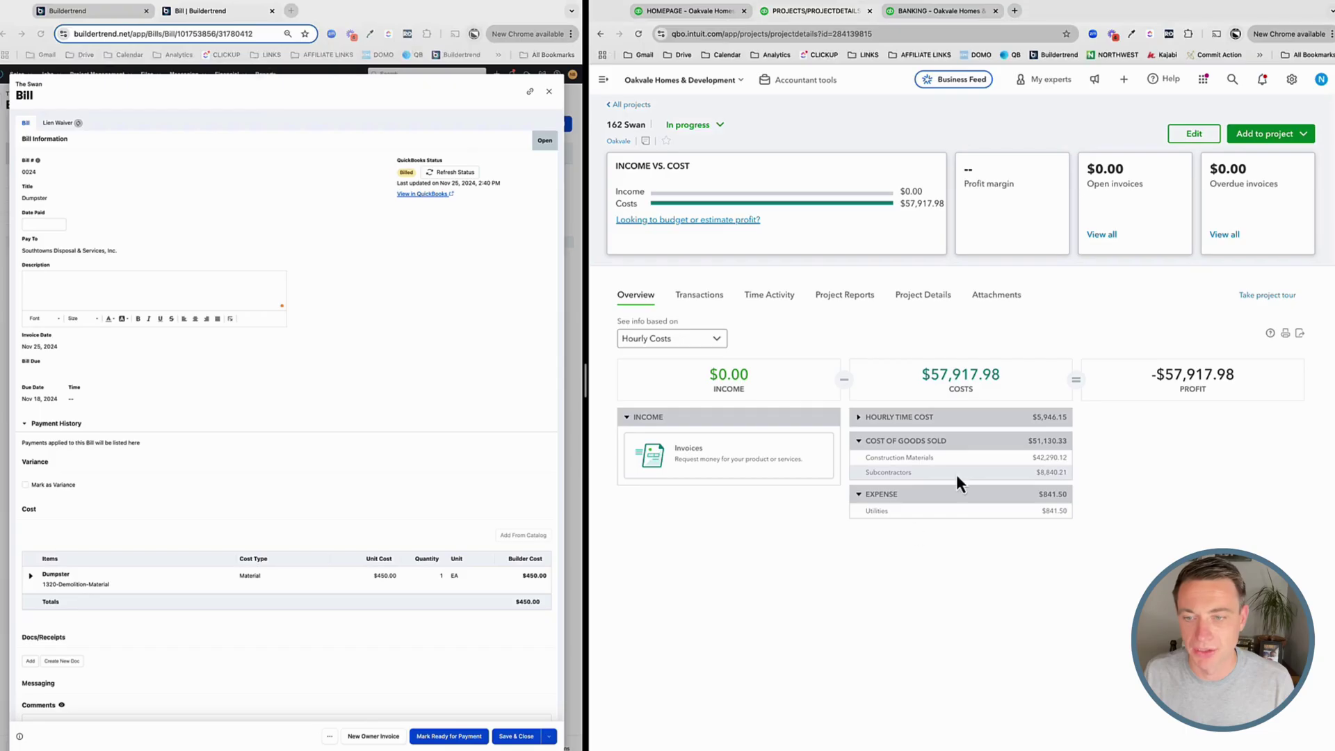
click(906, 446)
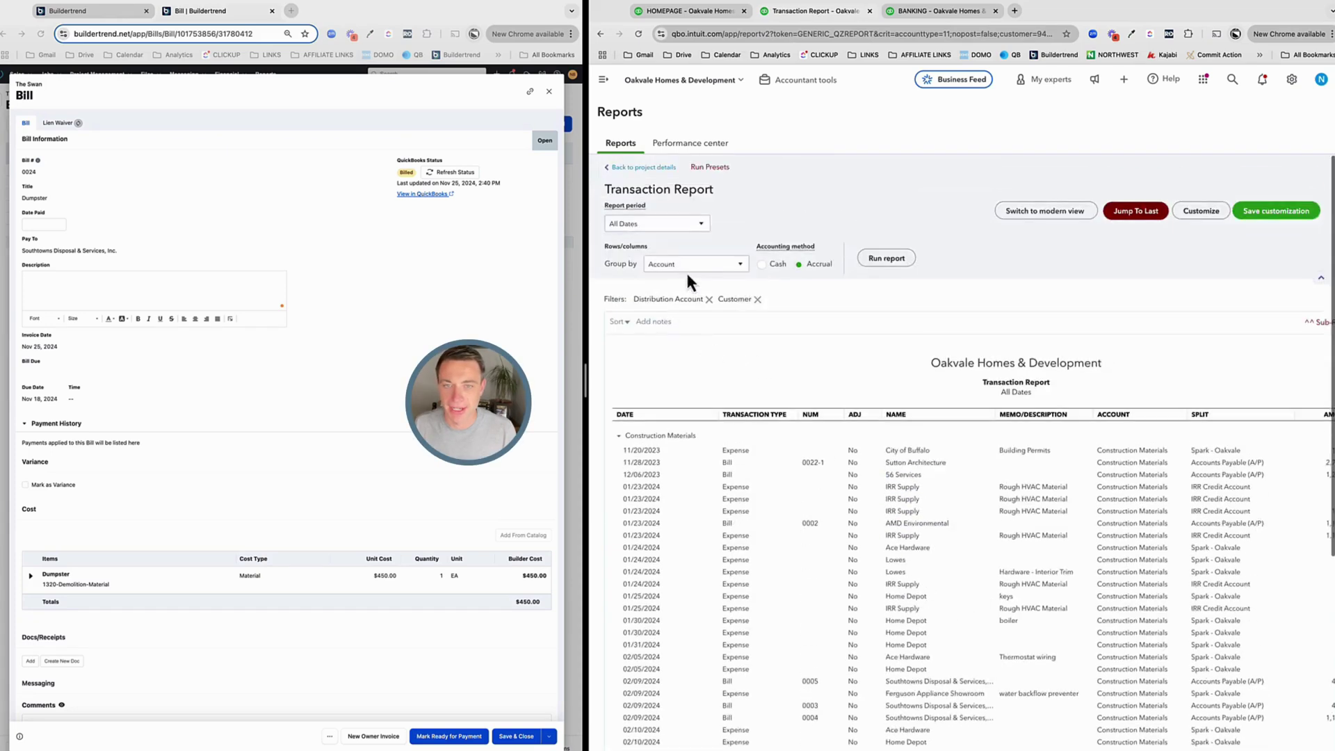
click(692, 265)
click(685, 395)
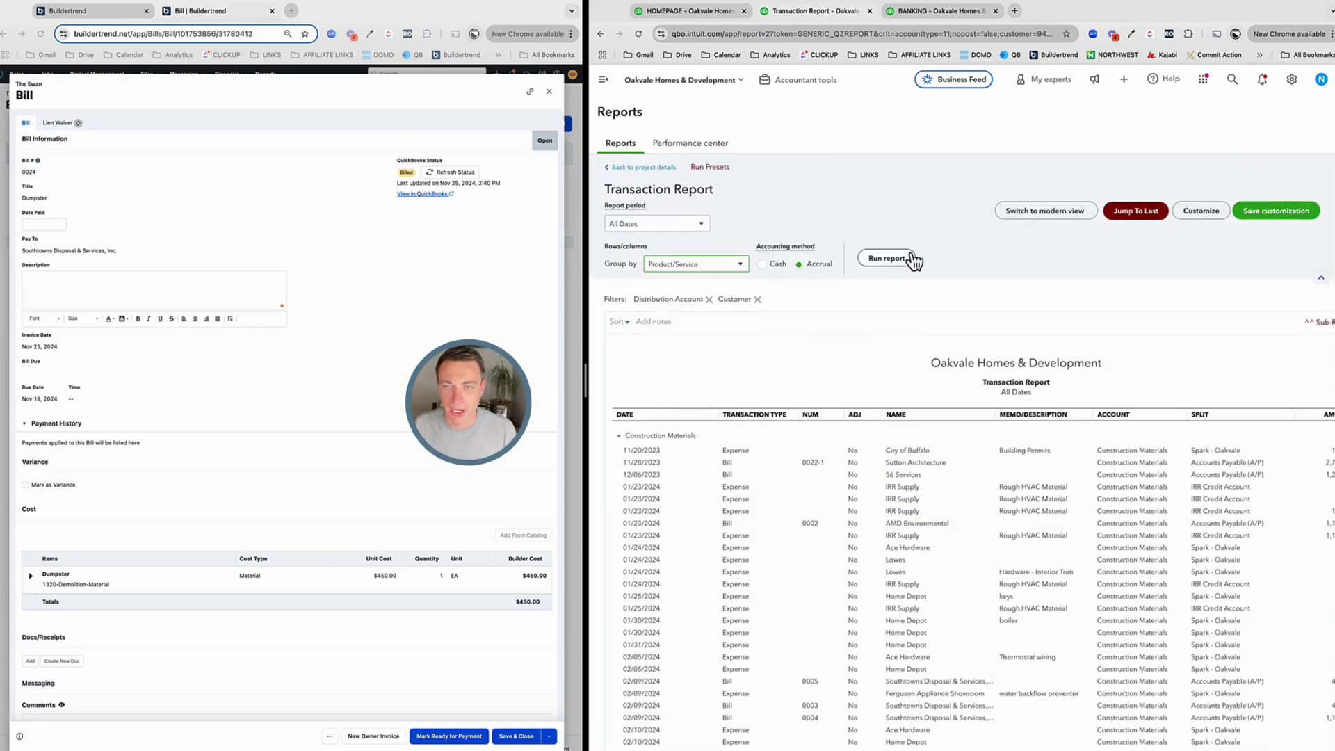
click(913, 259)
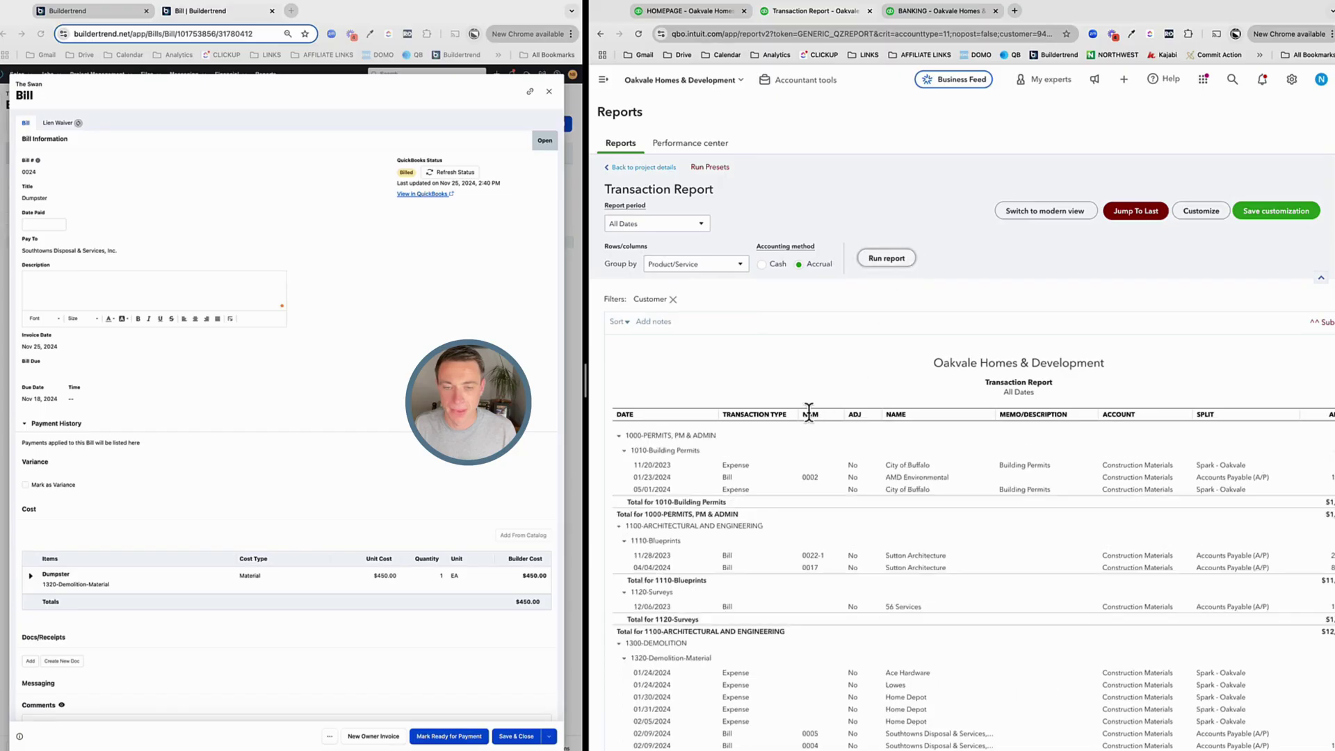
Find bill 0024 from Southtowns Disposal & Services under 1320-Demolition-Material in the Transaction Report, check its amount, and open it
scroll(806, 410, down, 3)
scroll(653, 501, down, 5)
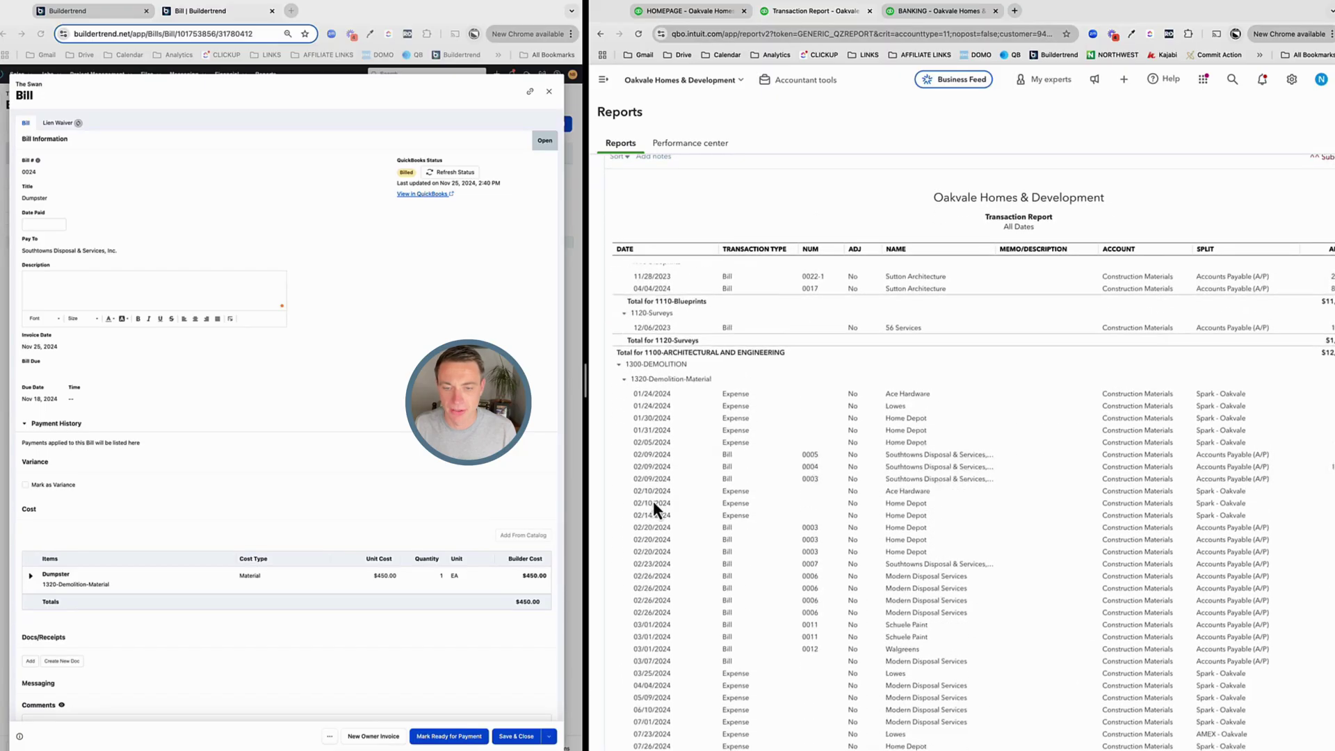
scroll(1019, 567, right, 5)
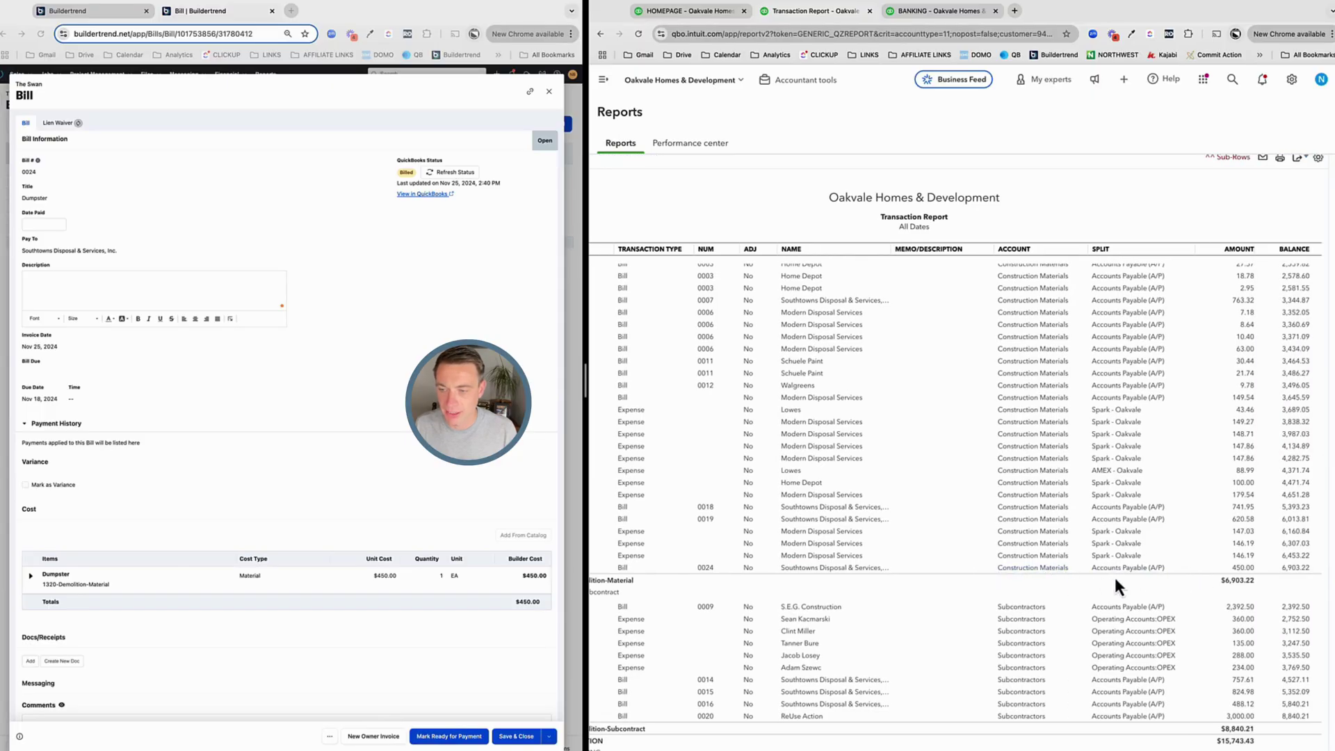
scroll(1030, 563, left, 5)
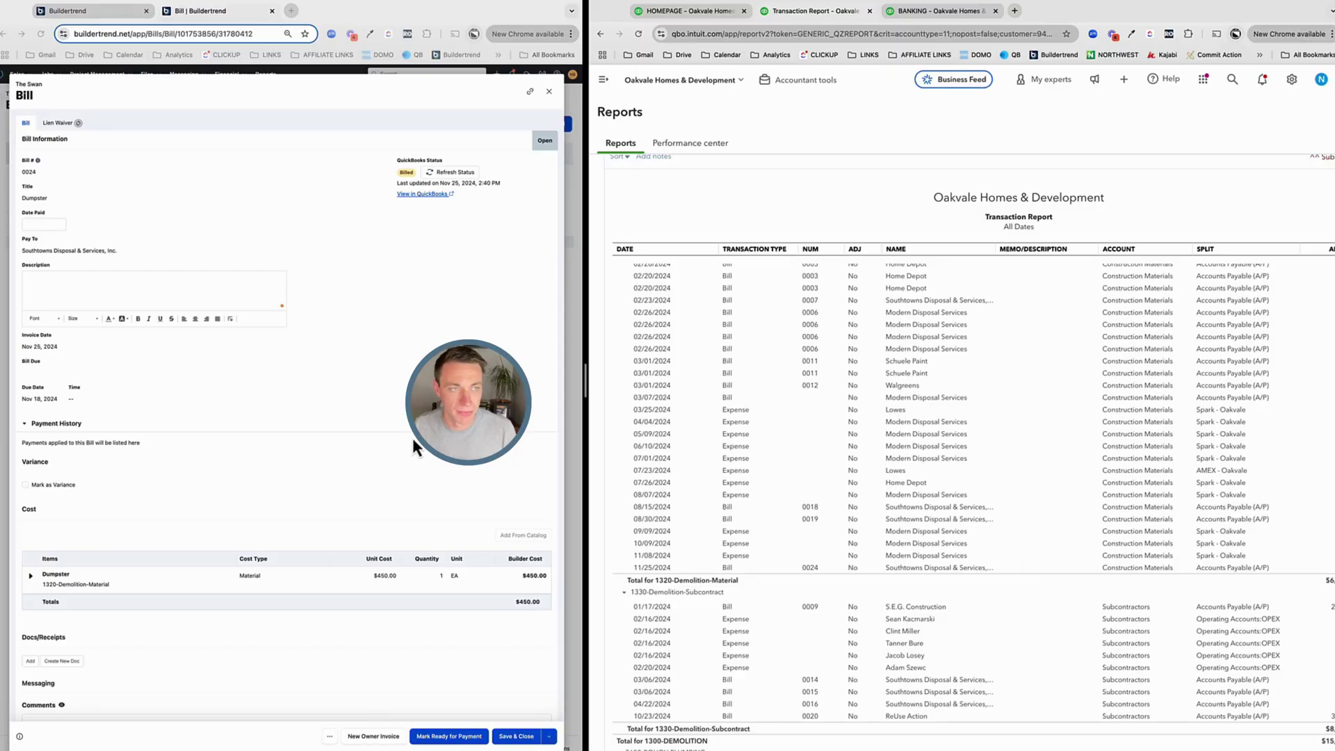
click(925, 568)
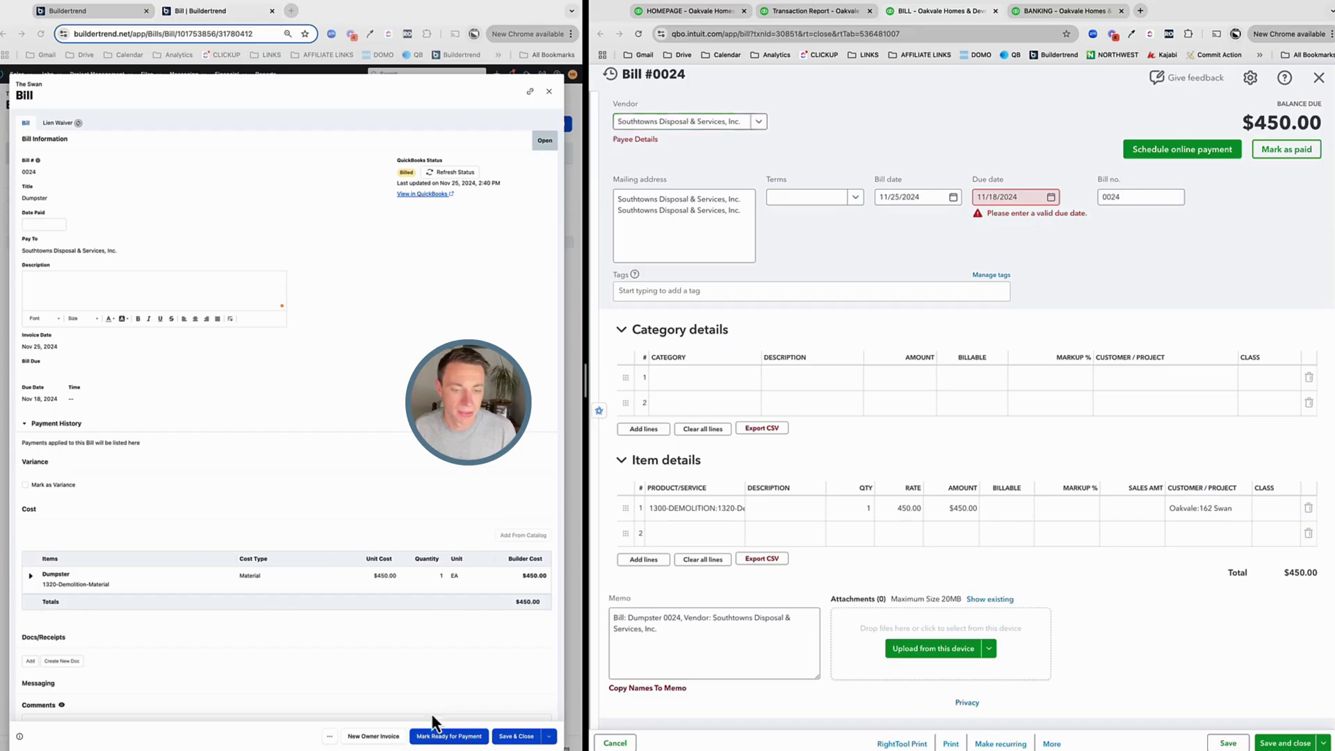
Mark the Dumpster bill ready for payment in Buildertrend, and start marking bill 0024 as paid in QuickBooks
click(439, 737)
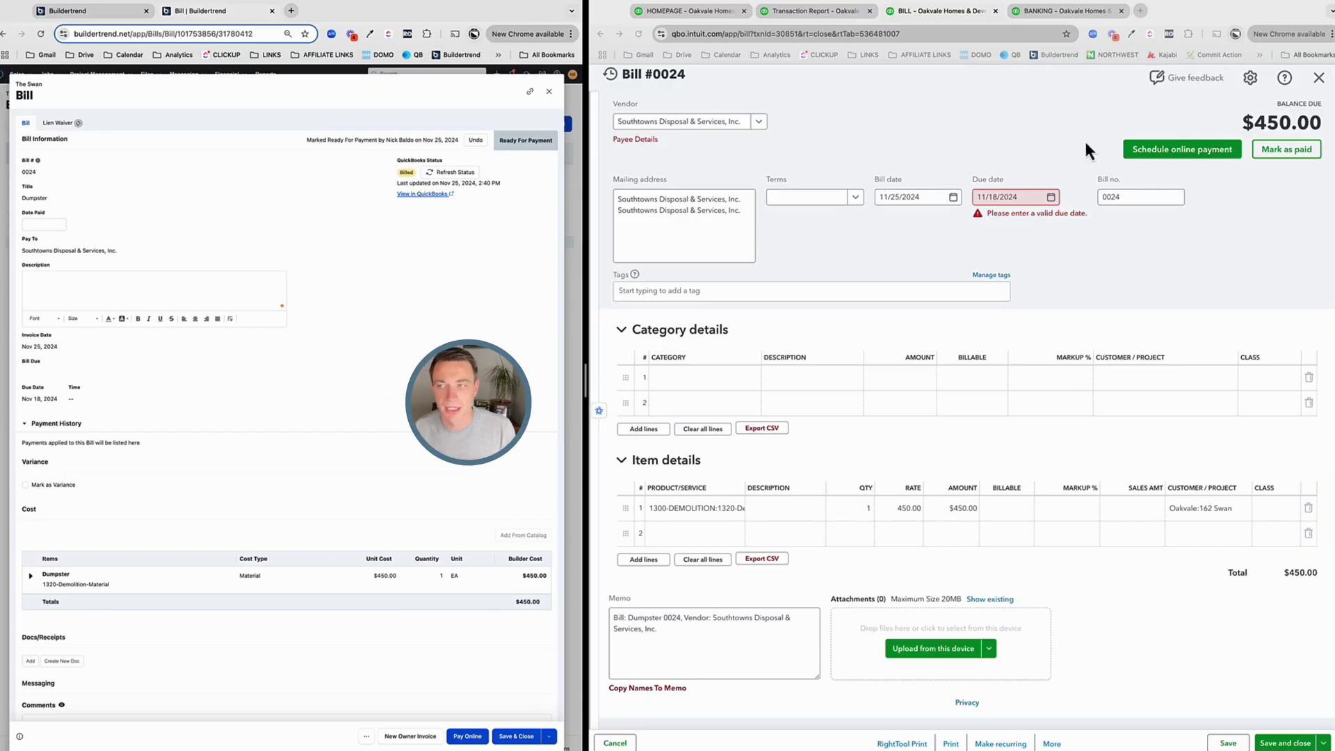
click(1278, 179)
click(1281, 150)
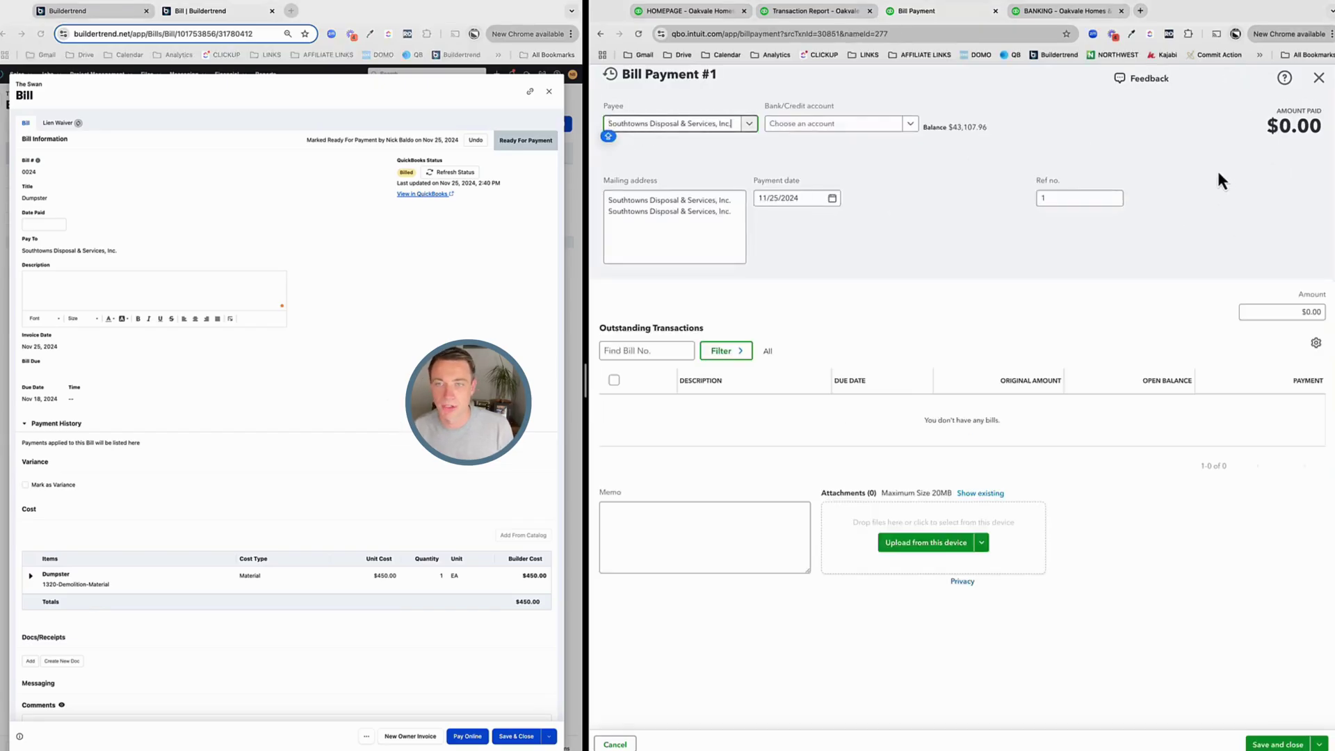
Pay bill 0024 in full from the Operating Accounts:OPEX account and save the bill payment
click(903, 127)
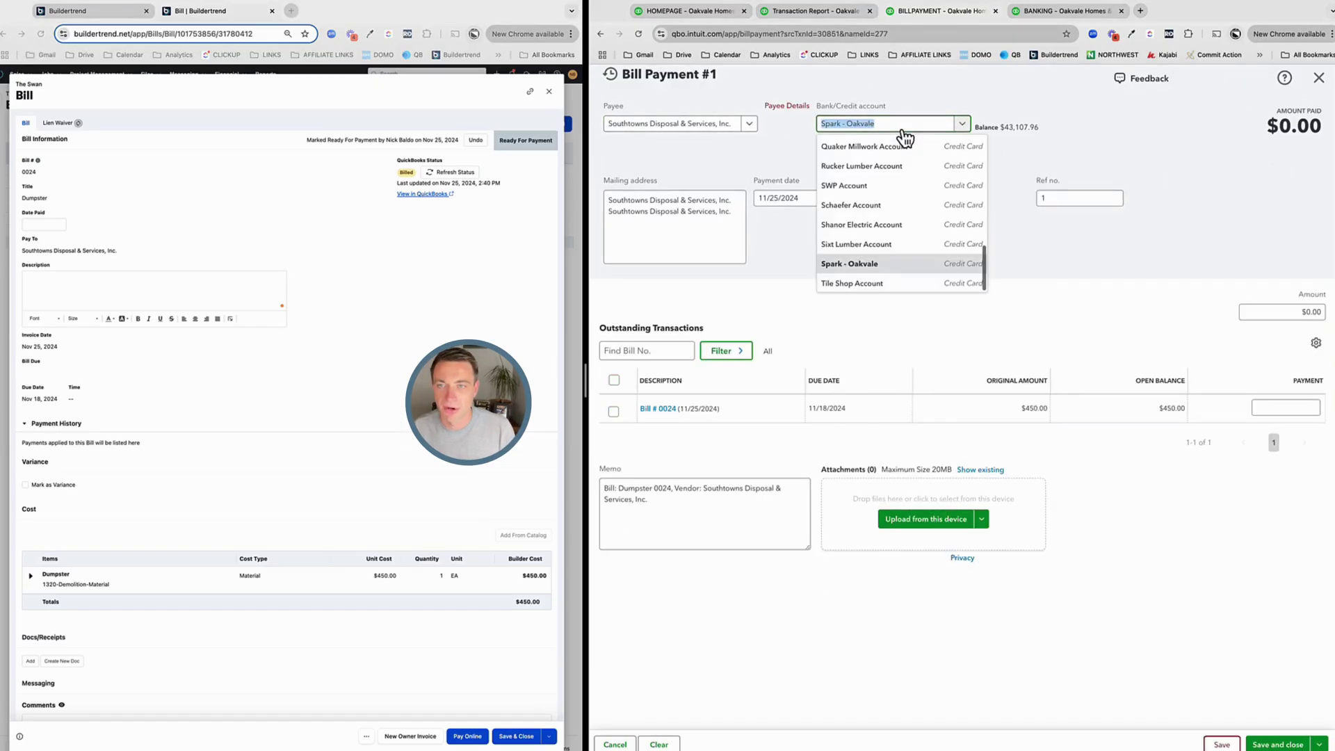
text(opex)
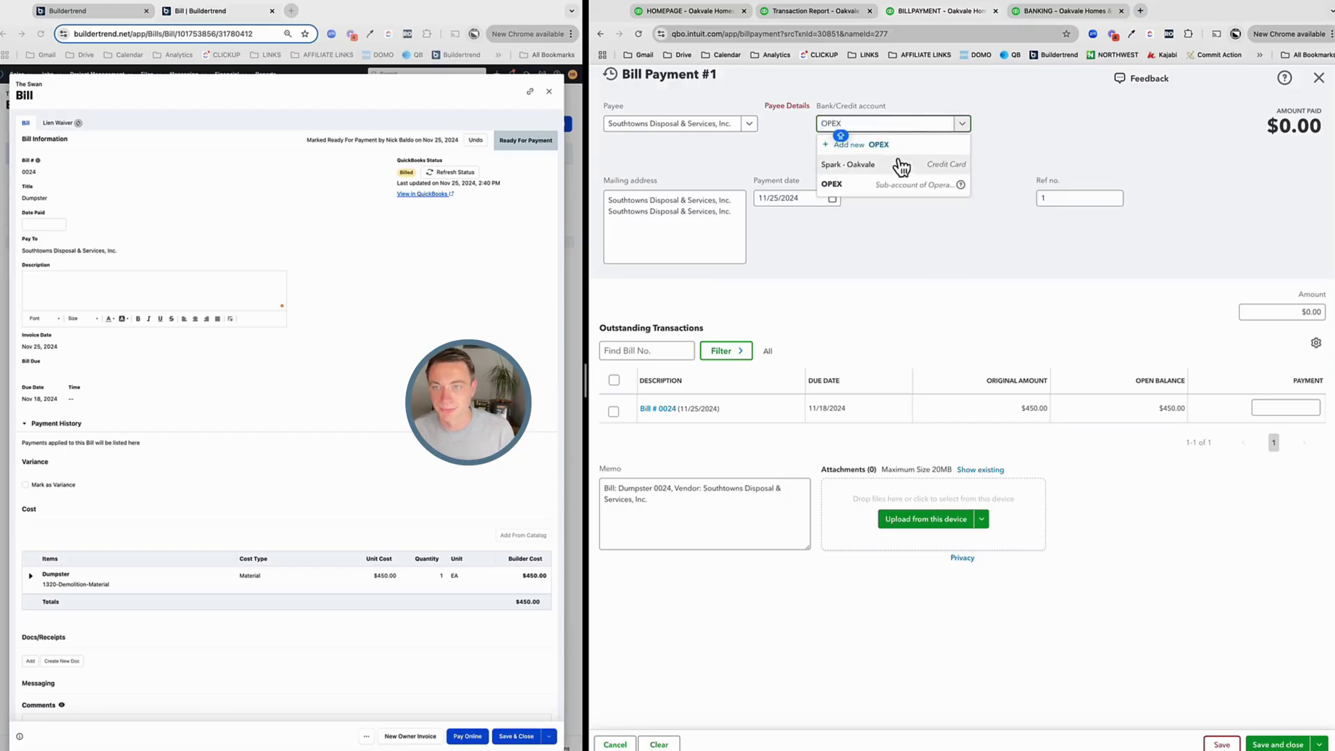
click(881, 189)
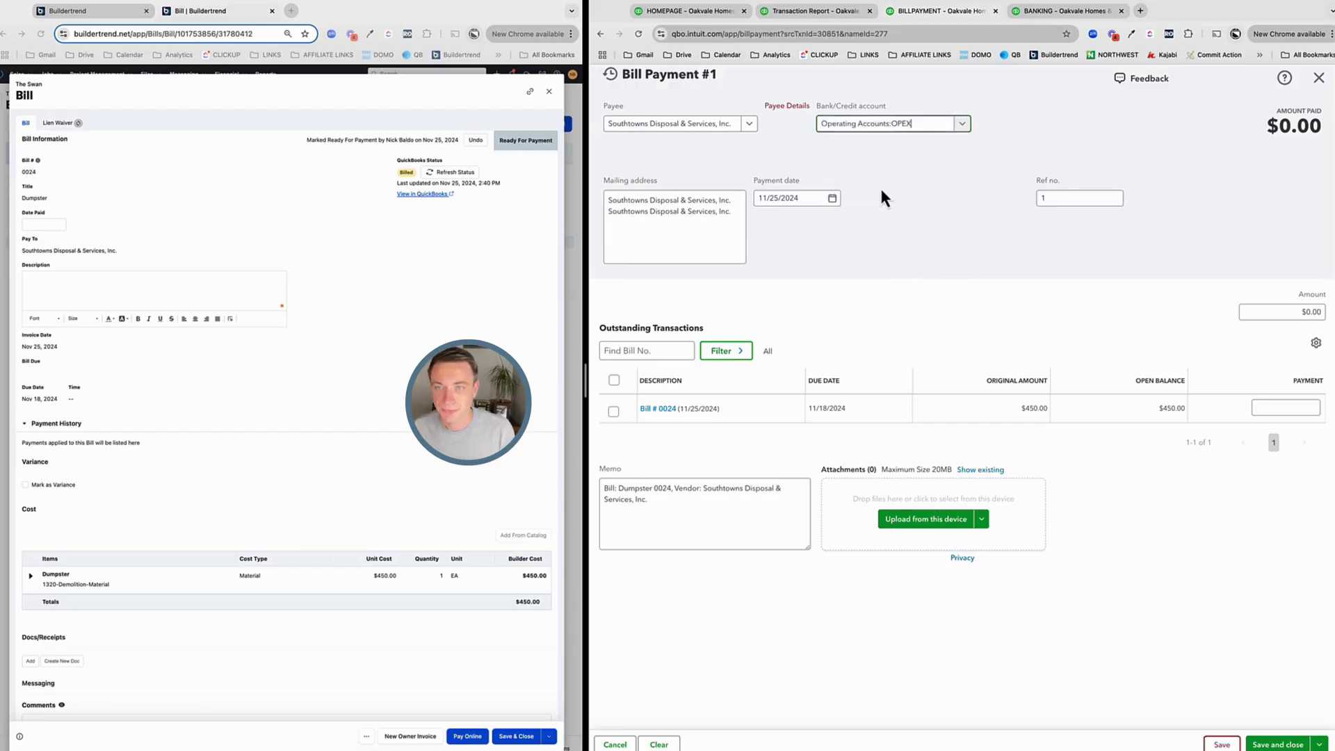
click(614, 411)
click(1278, 744)
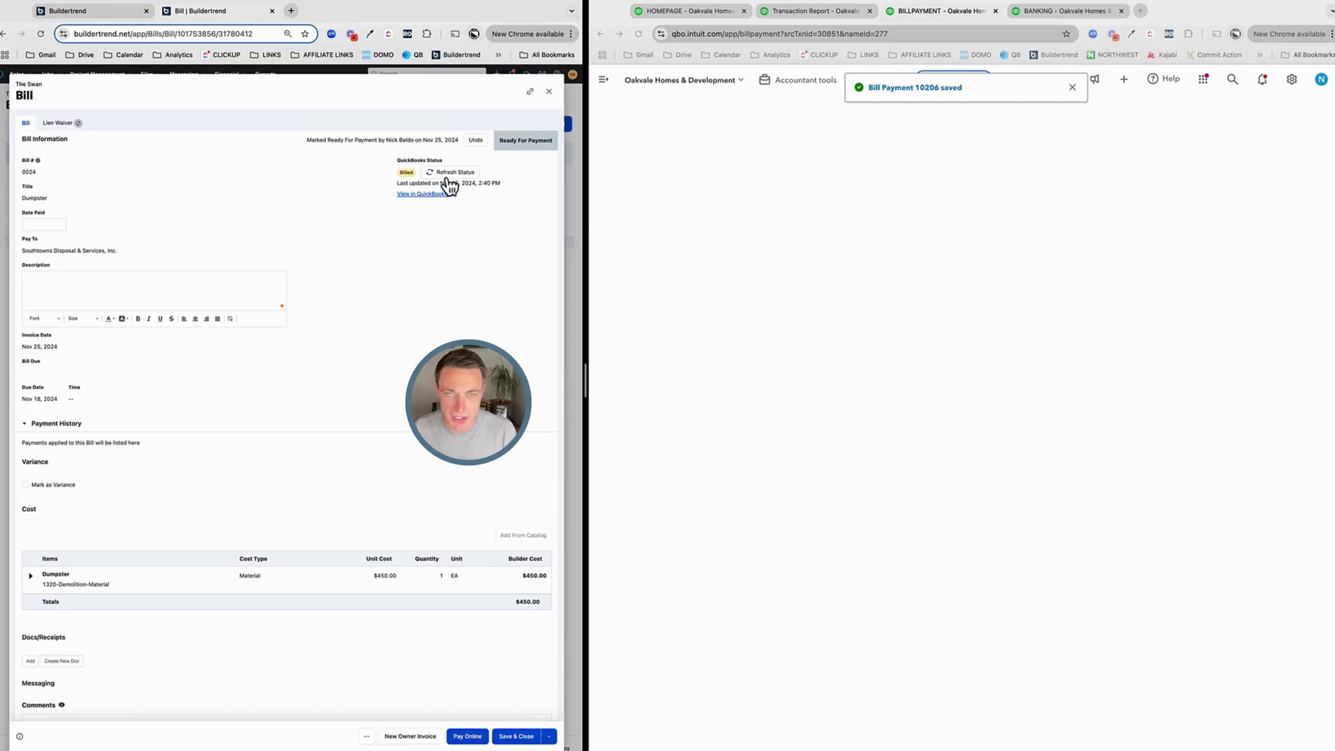
Refresh the Dumpster bill's QuickBooks status in Buildertrend and close the bill
click(445, 175)
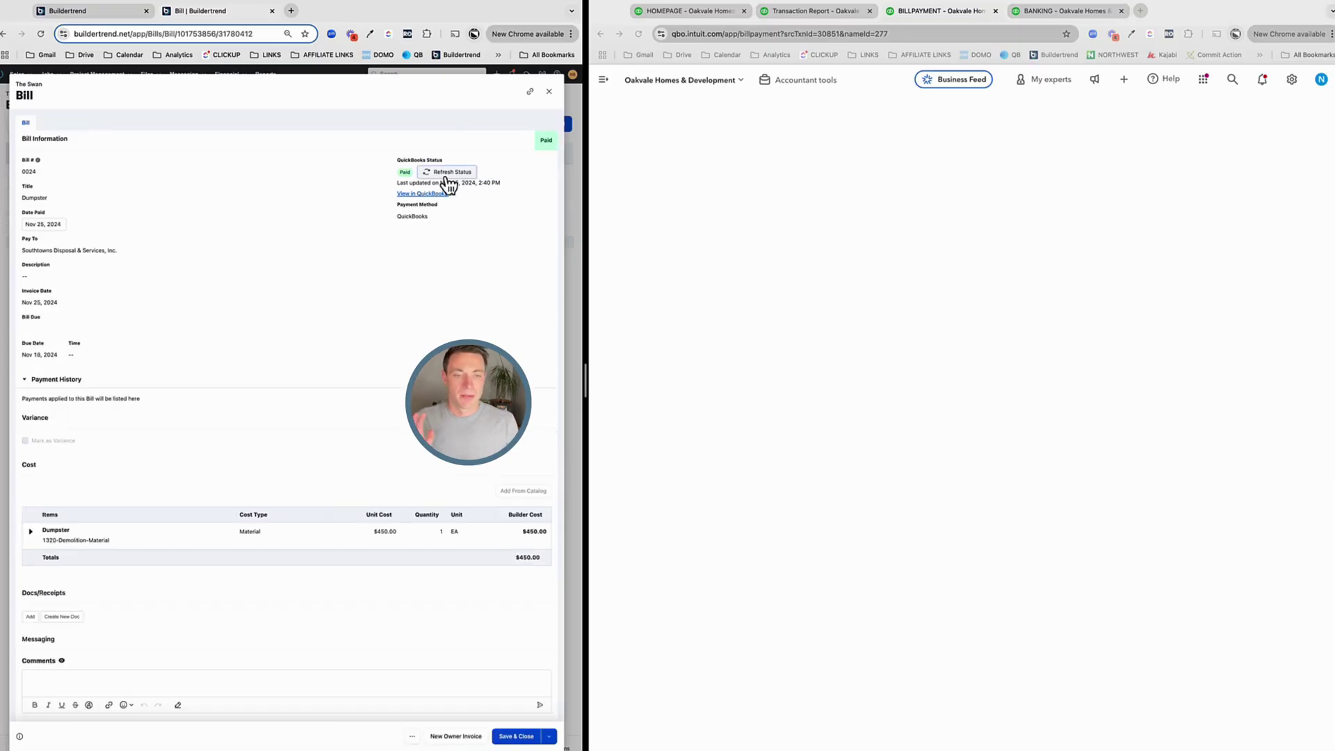
click(548, 92)
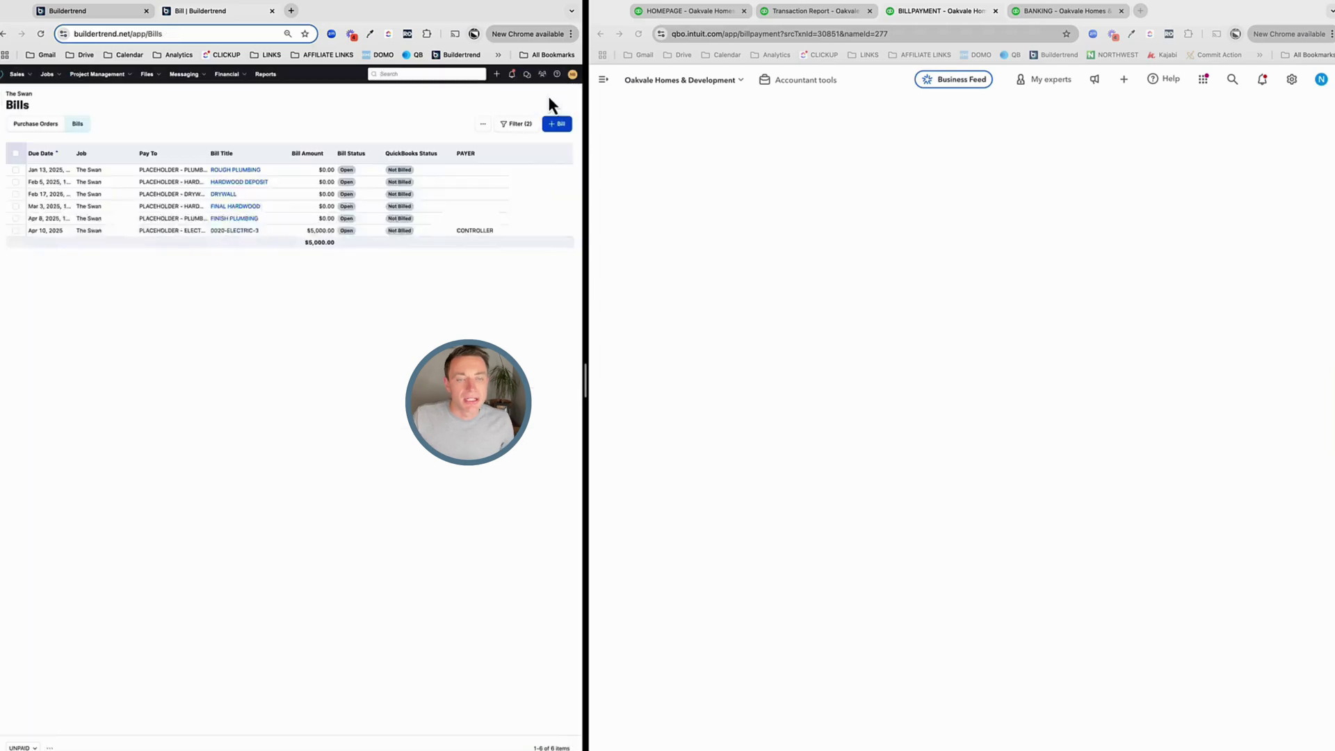
Review the 0020-ELECTRIC-3 bill in Buildertrend alongside the QuickBooks Transaction Report, including its schedule link and cost items, and close the bill
click(241, 231)
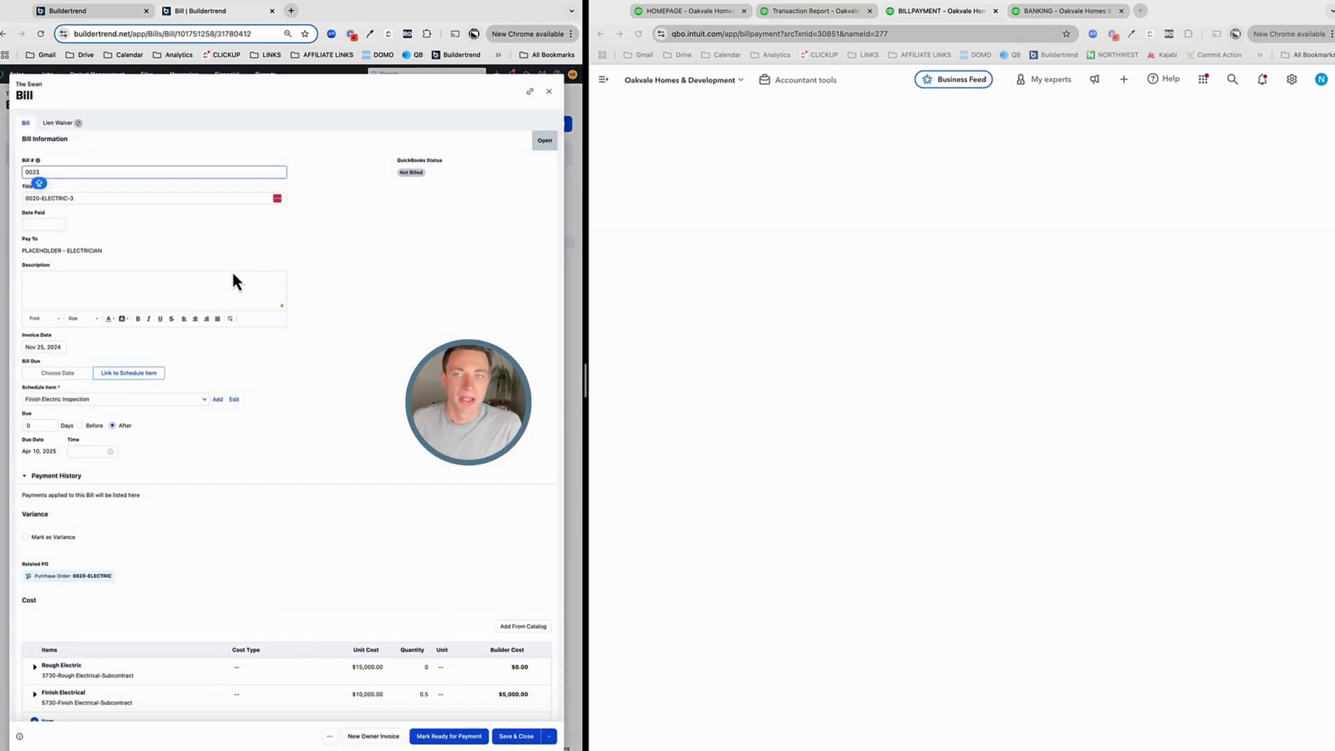
click(819, 13)
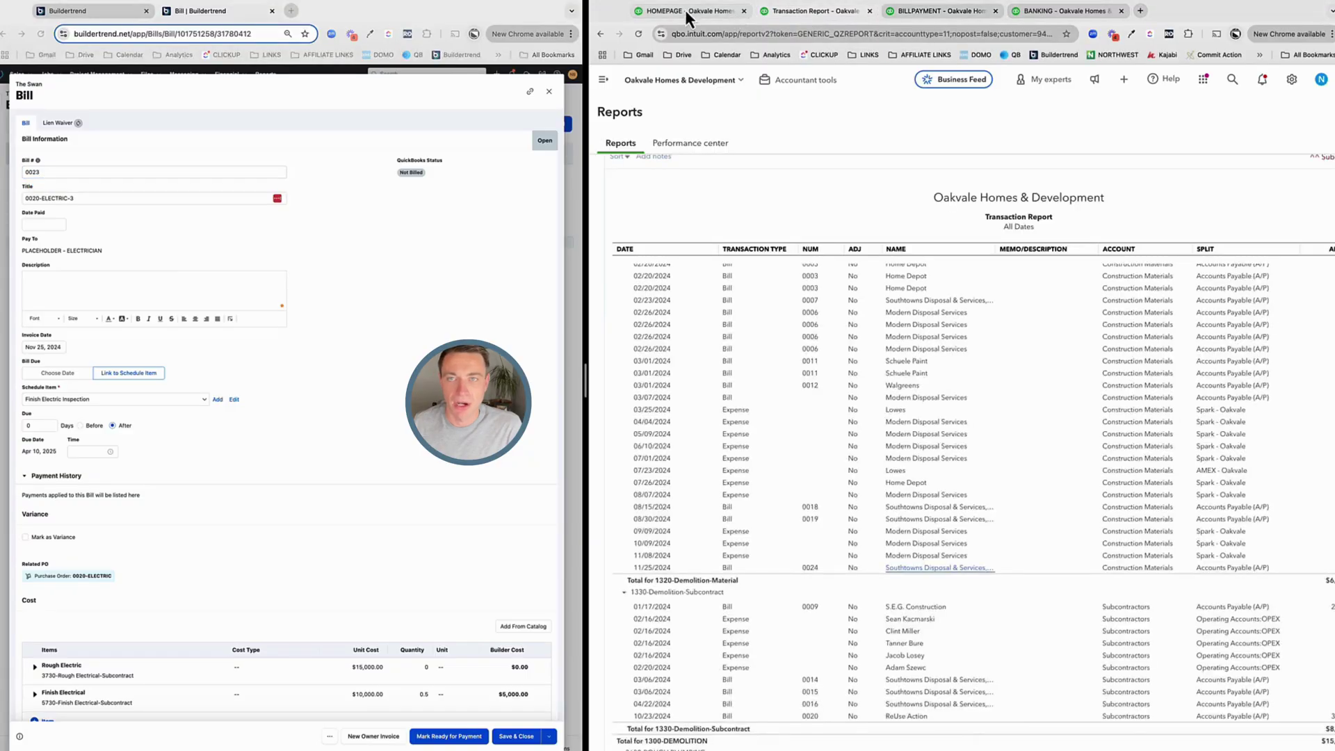
click(687, 13)
click(782, 10)
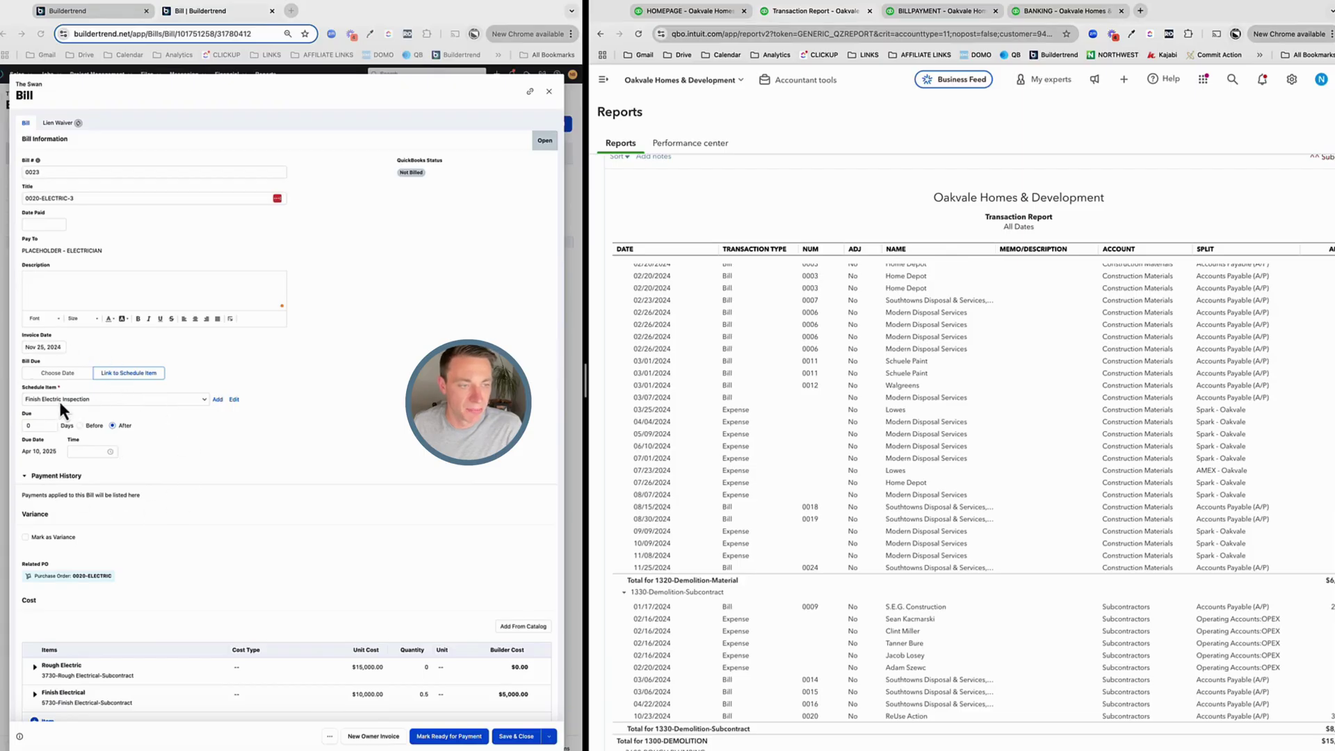
scroll(162, 522, down, 3)
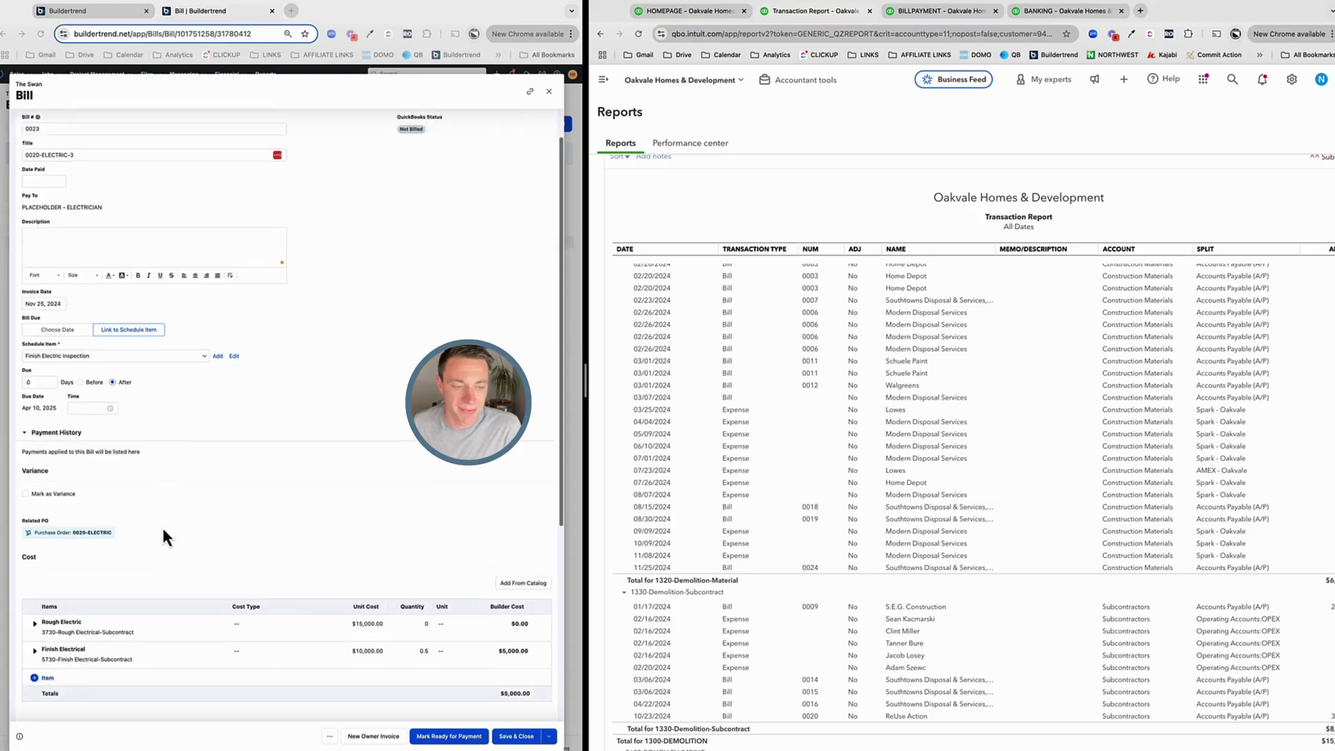
scroll(161, 526, up, 3)
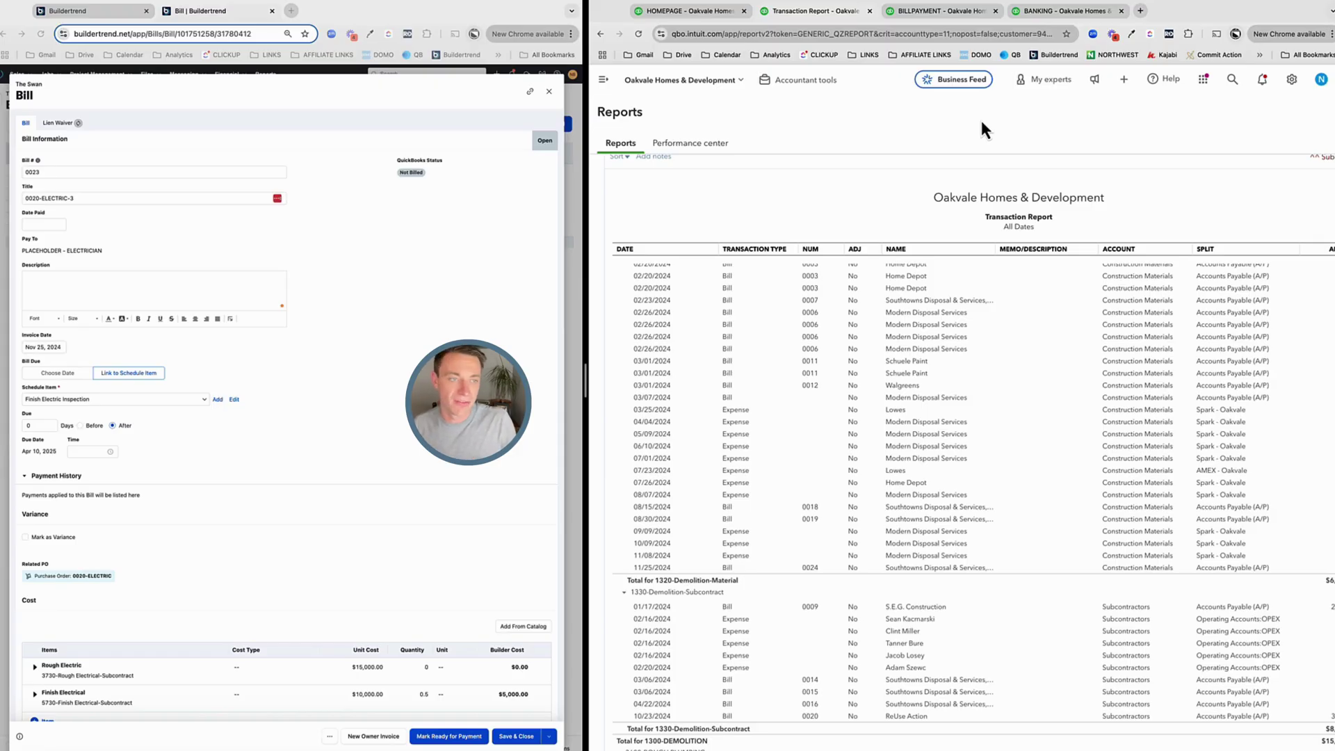
click(550, 93)
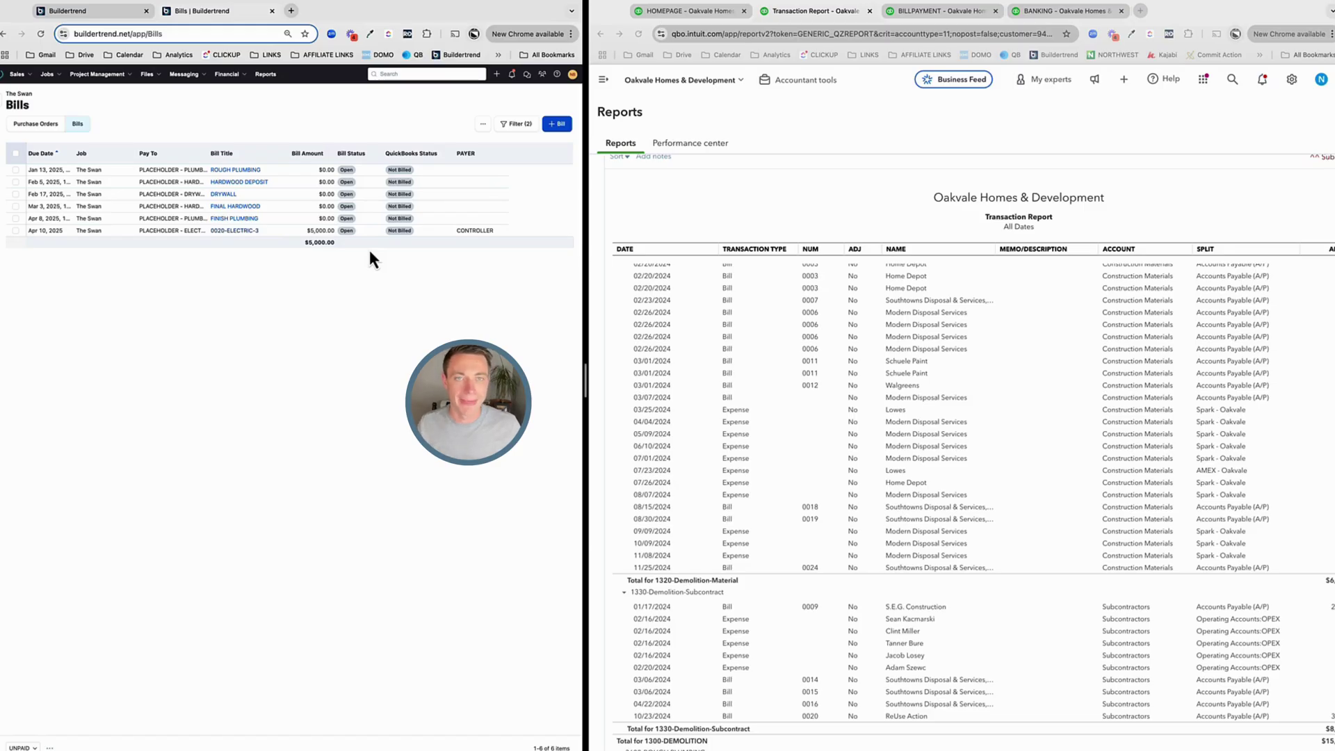
Open a blank bill in Buildertrend, and look through the OPEX, INCOME and Spark - Oakvale bank transactions in QuickBooks
click(567, 127)
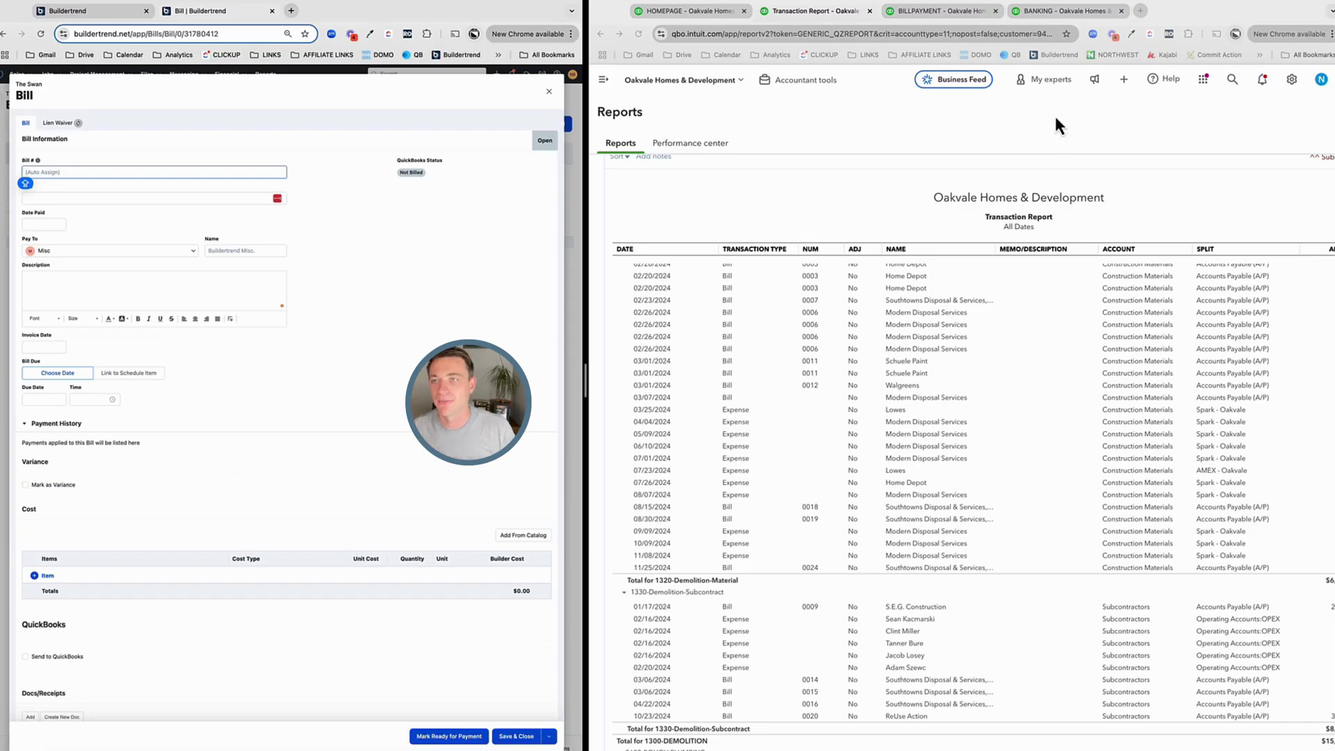
click(1085, 12)
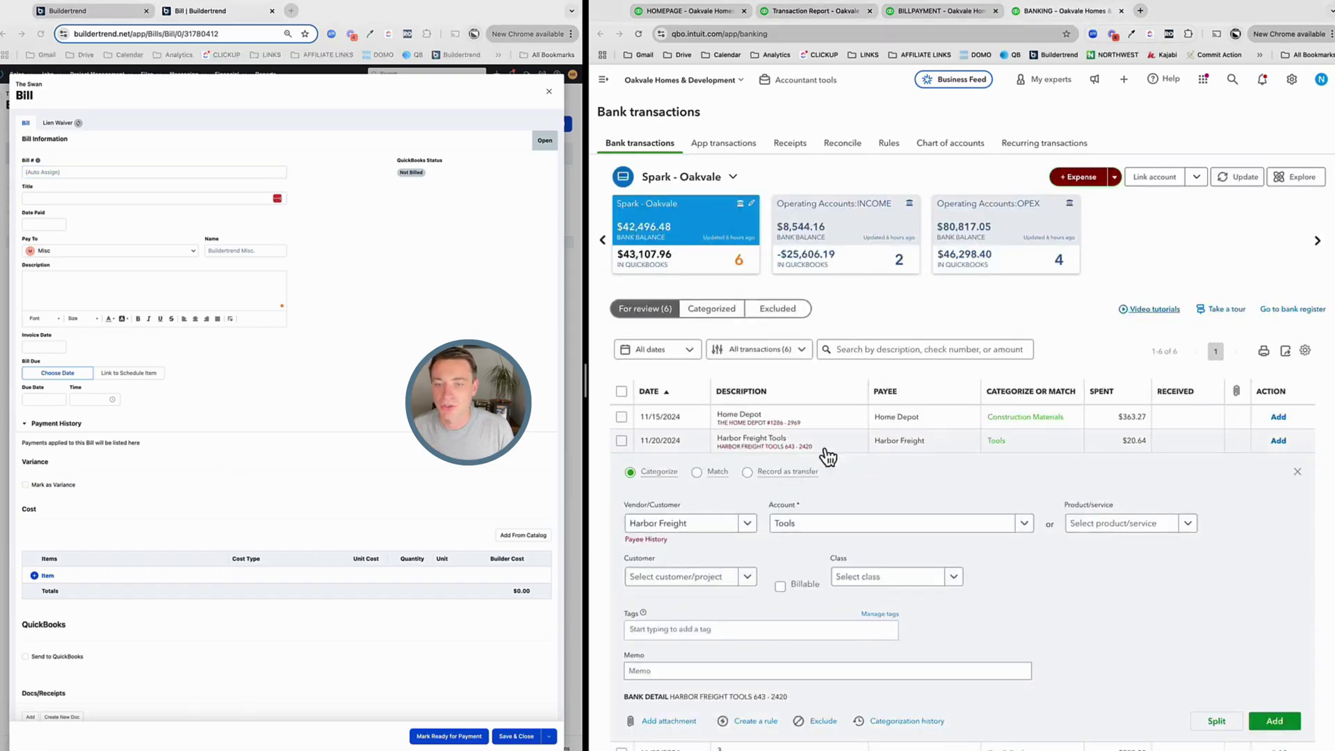
click(1035, 247)
click(806, 259)
click(723, 245)
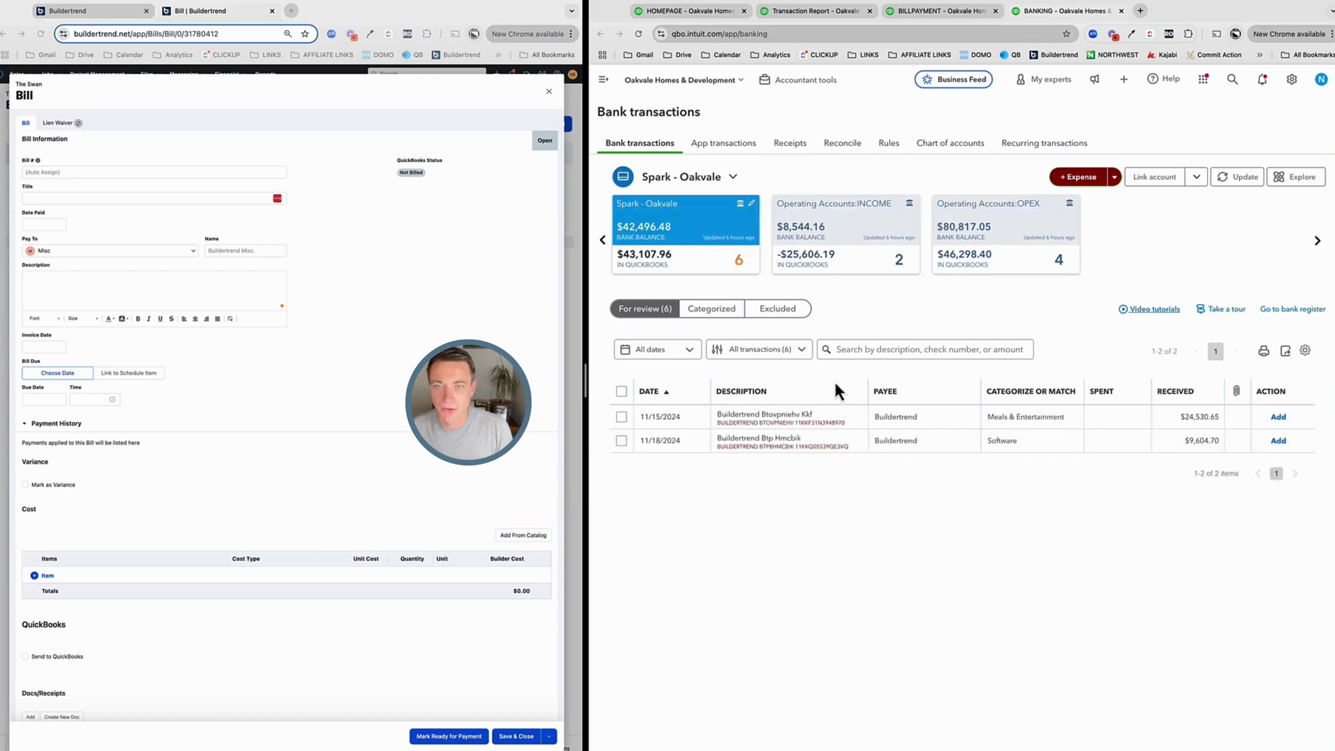
Expand the Harbor Freight Tools bank transaction dated 11/20/2024 and set its product/service to 1320-Demolition-Material
click(793, 445)
scroll(841, 556, down, 1)
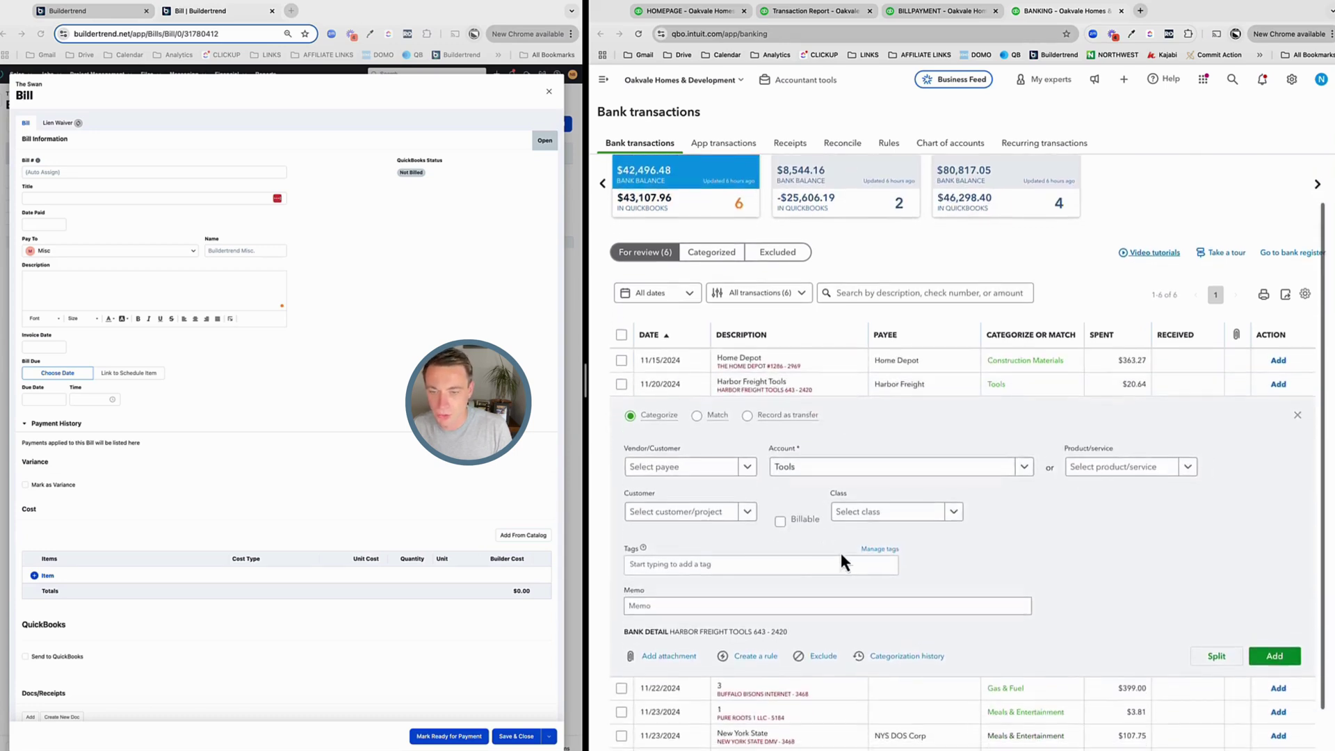
click(1124, 468)
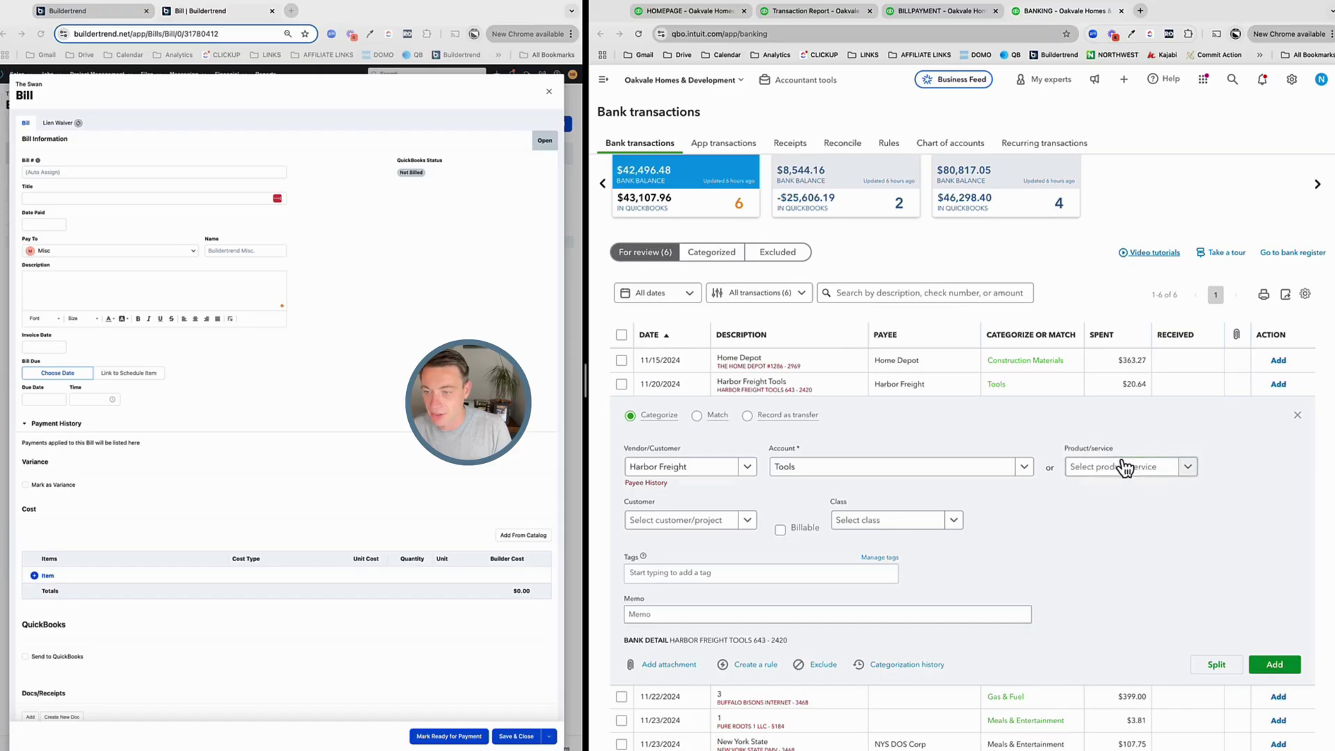
text(DEMO)
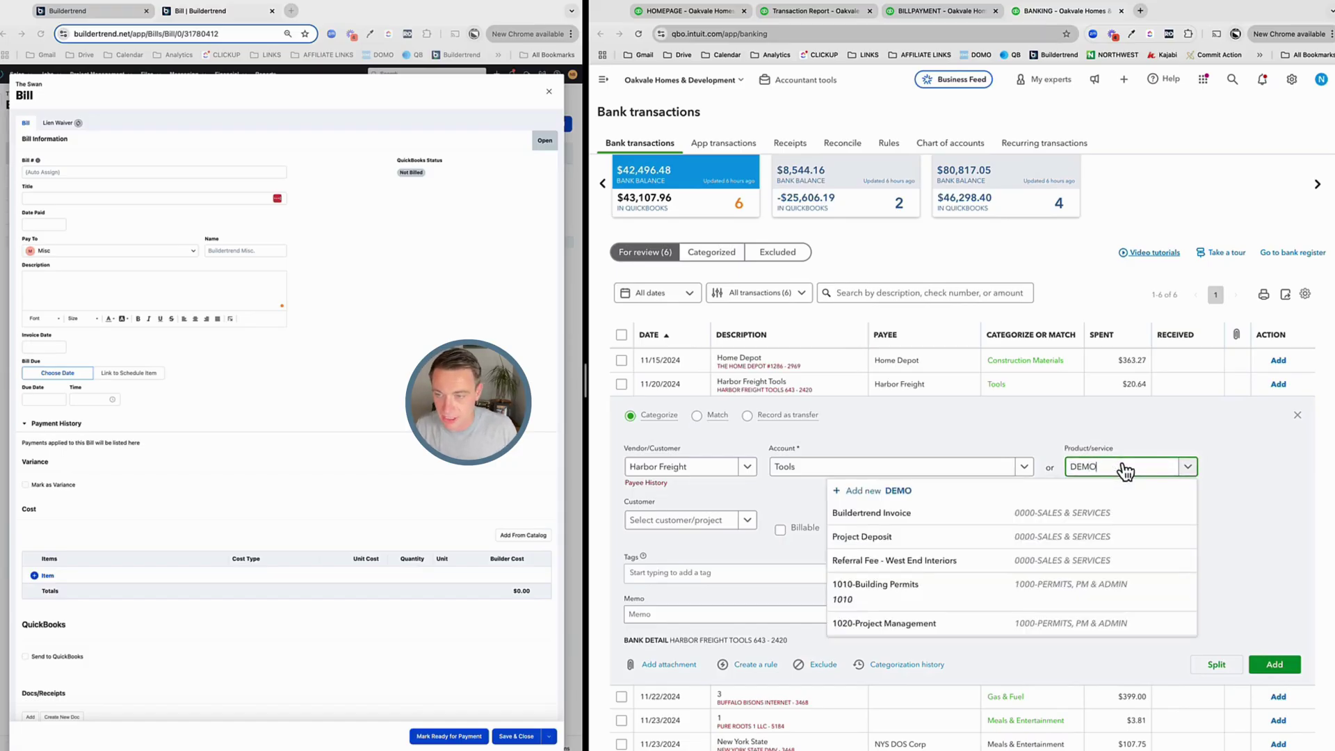
click(971, 535)
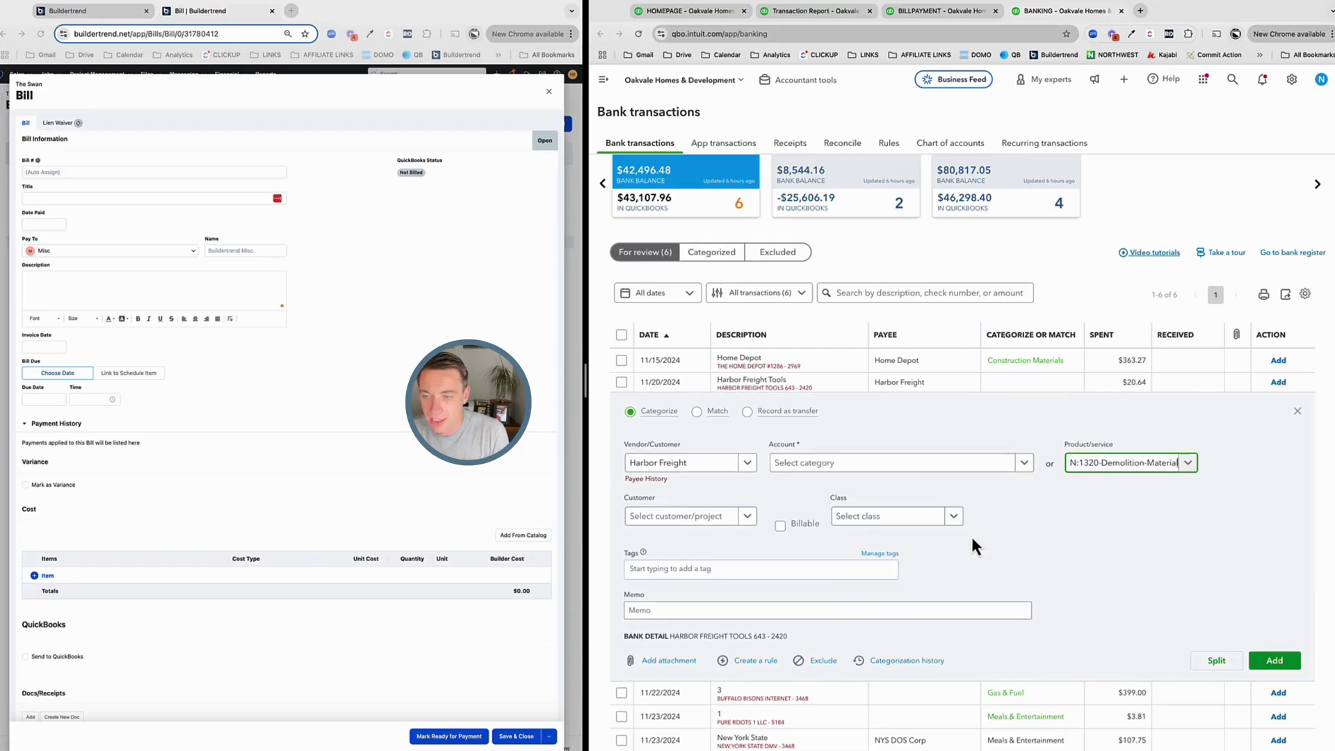
Assign the Harbor Freight transaction to the Swan project and add it to the books
click(682, 522)
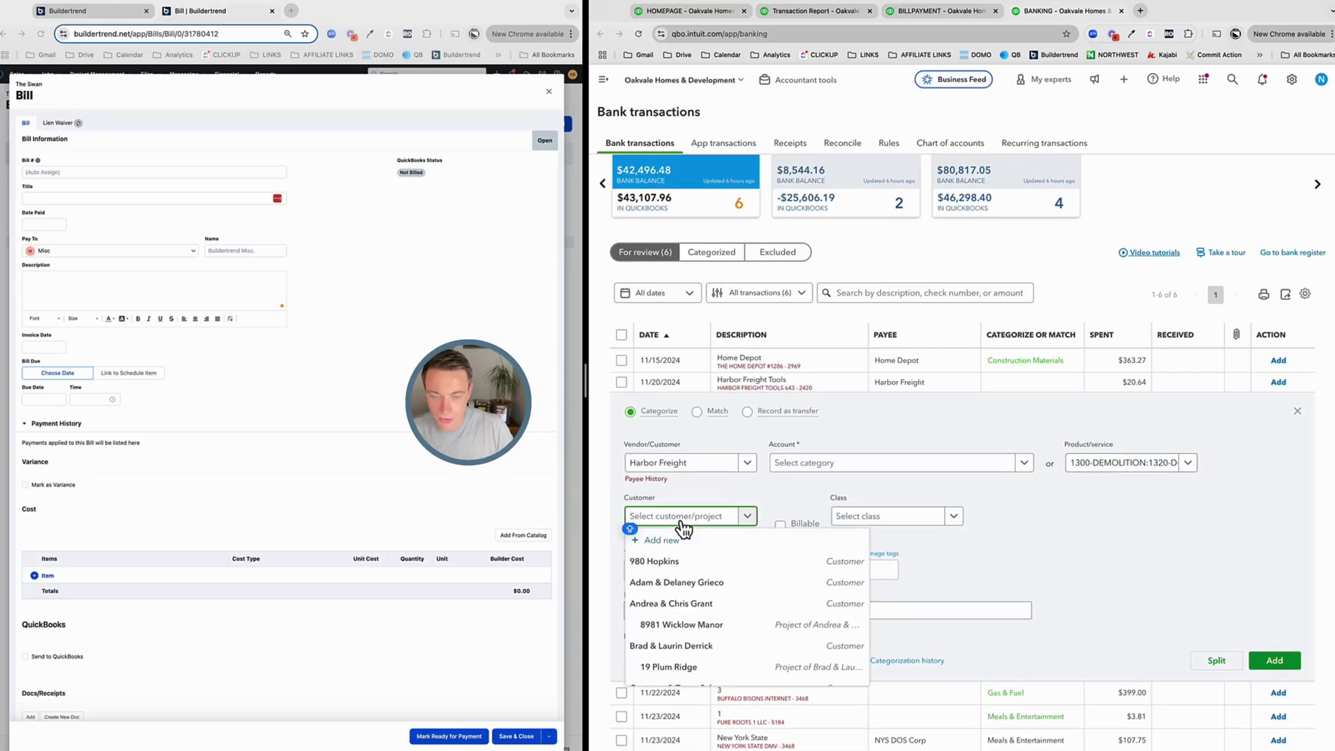
text(SWAN)
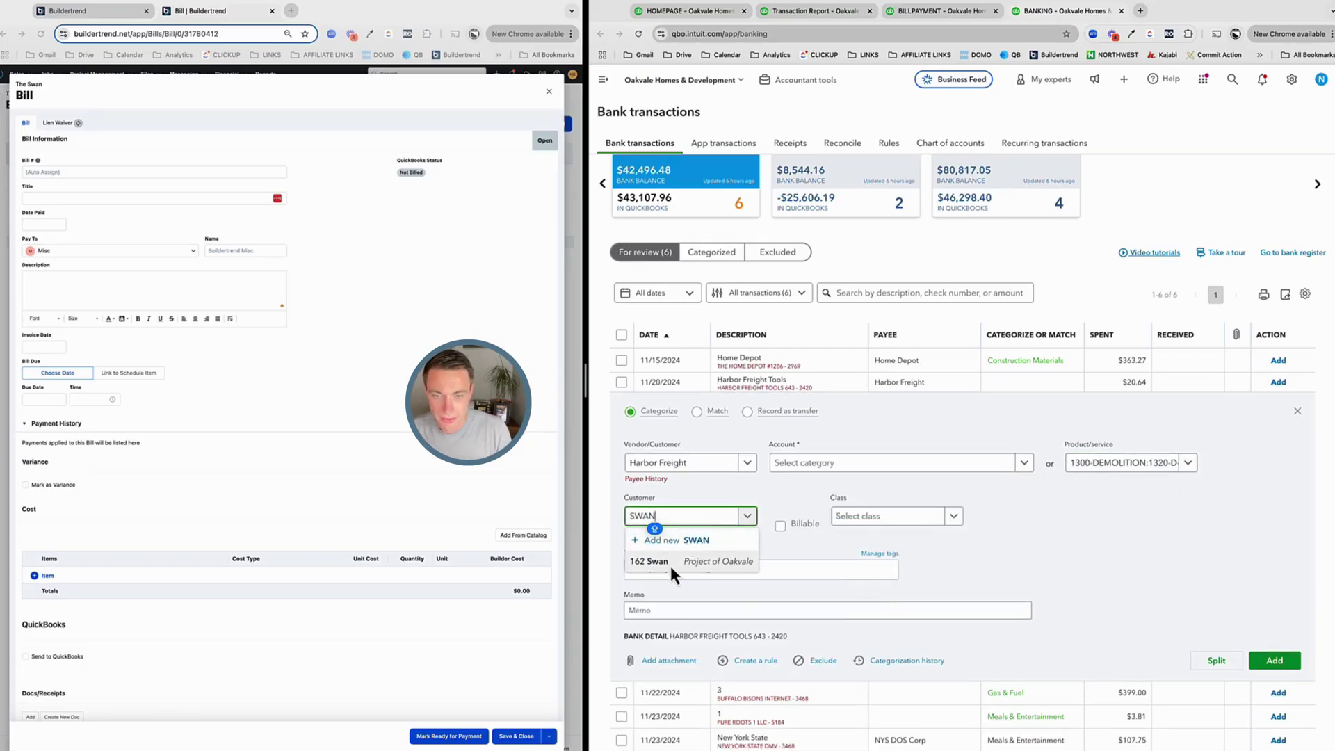
click(671, 564)
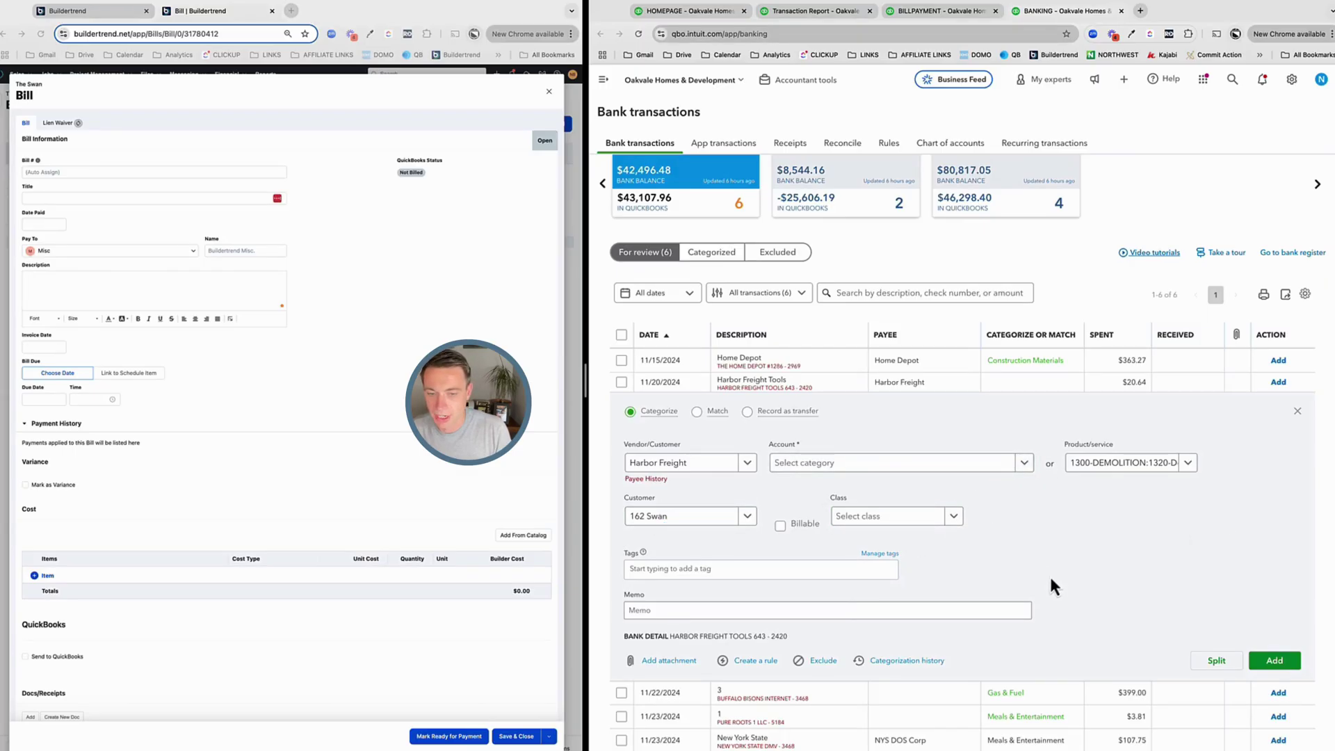
click(1278, 663)
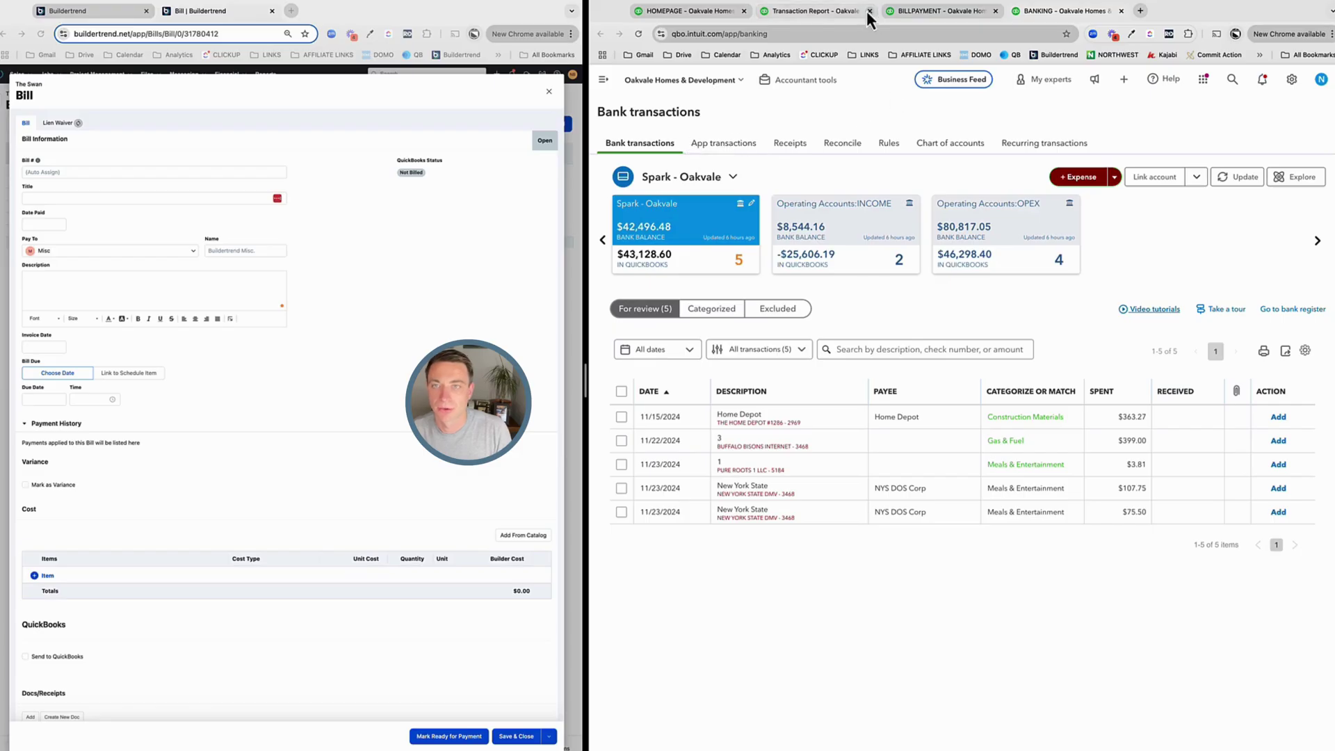
Reload the Swan project's Transaction Report, find the Harbor Freight expense dated 11/20/2024 under Construction Materials, and open it
click(837, 15)
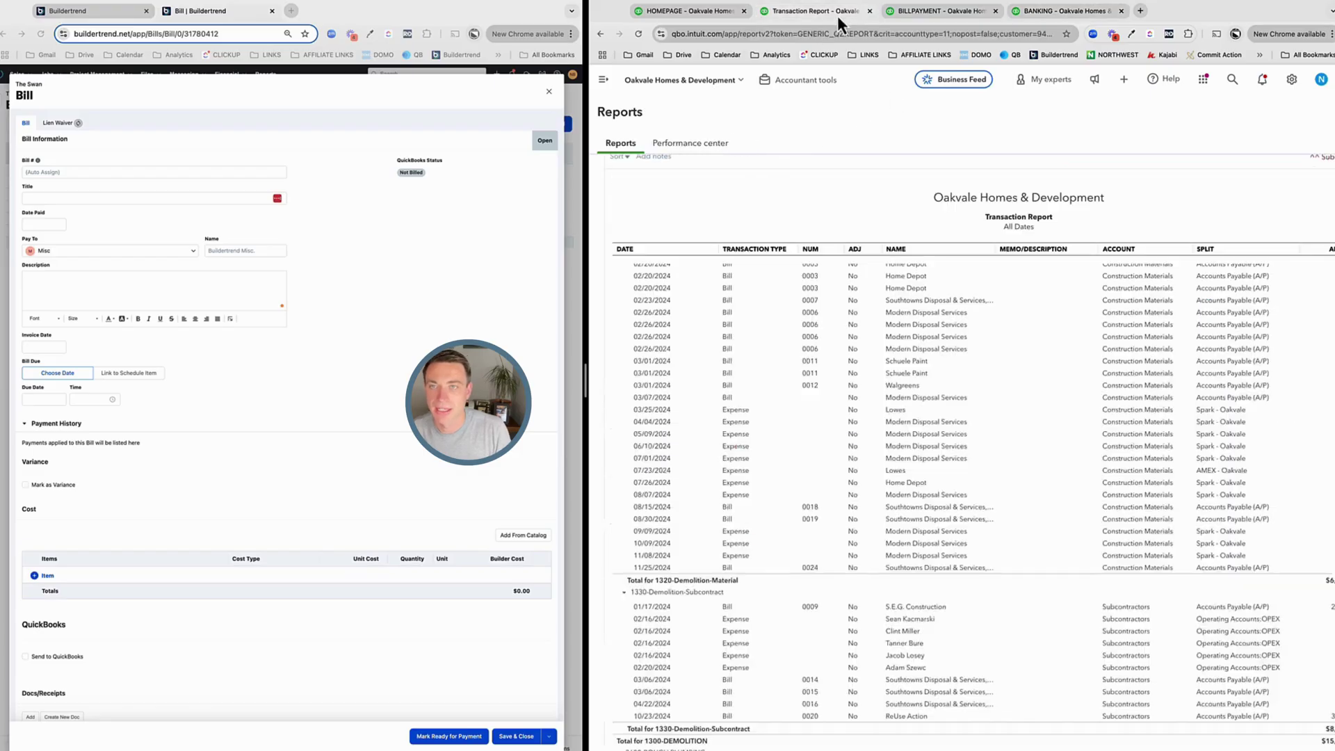
click(638, 34)
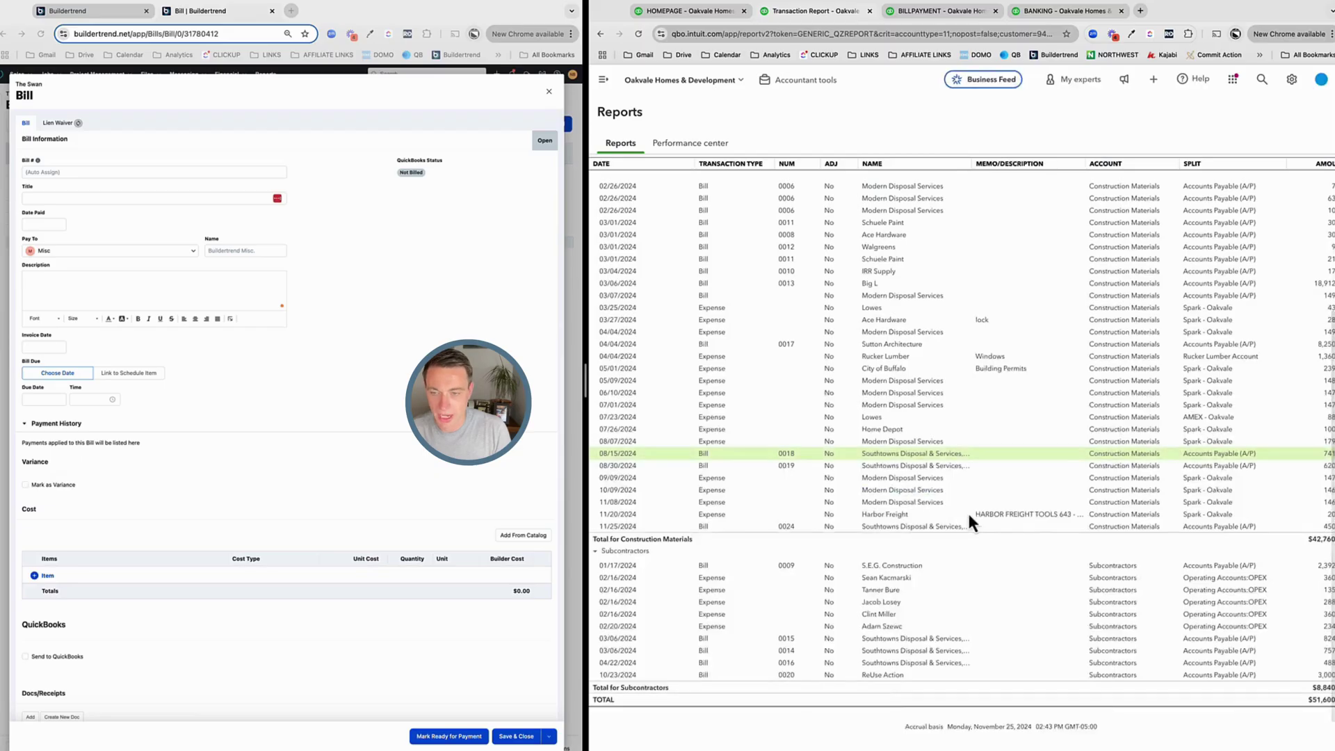
scroll(1153, 516, right, 3)
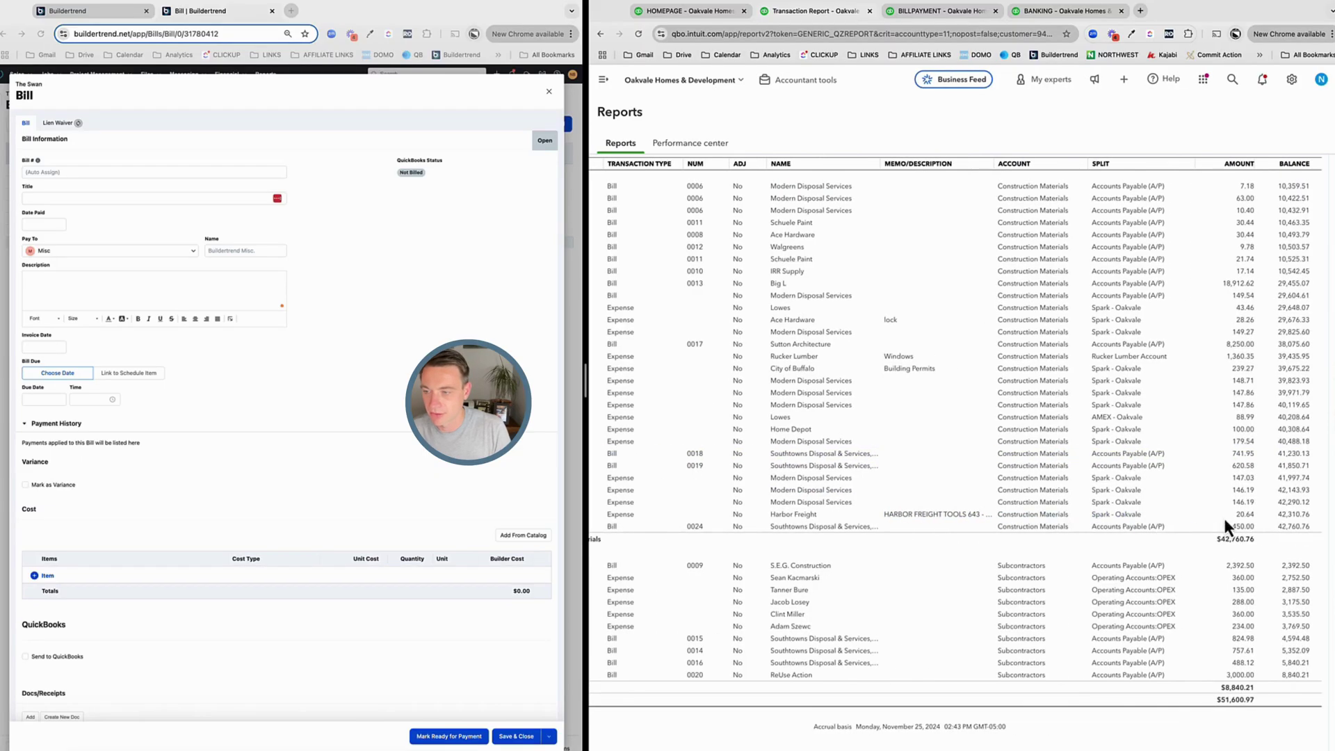
click(1248, 519)
Close the blank bill in Buildertrend without saving it and open the Swan job's Budget
click(332, 314)
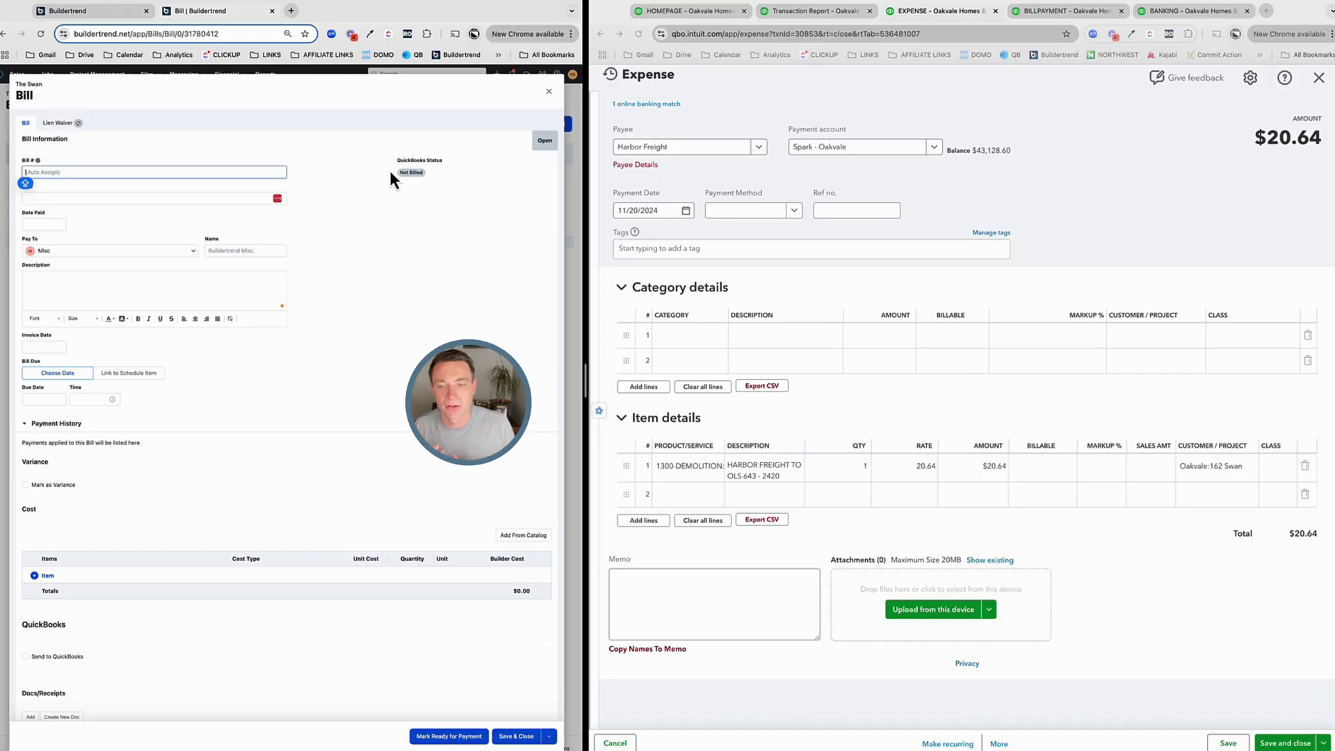
click(549, 92)
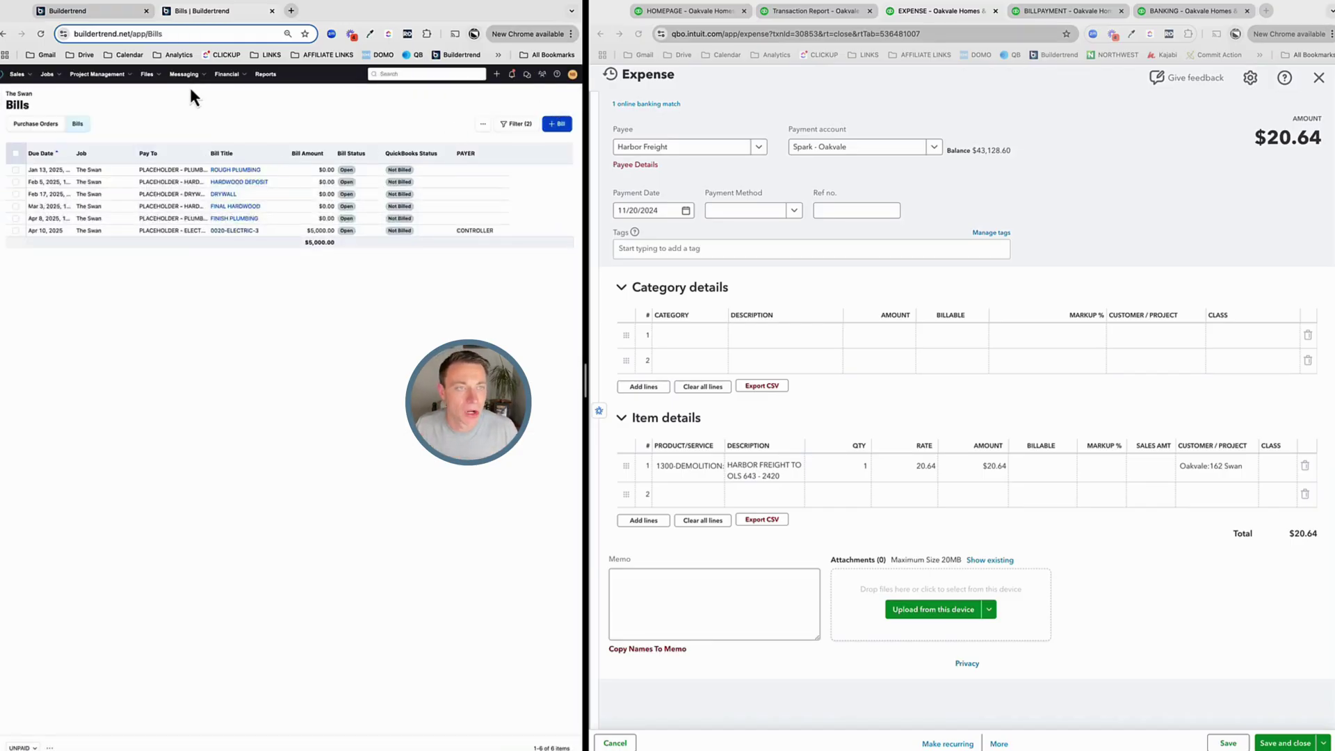
click(229, 78)
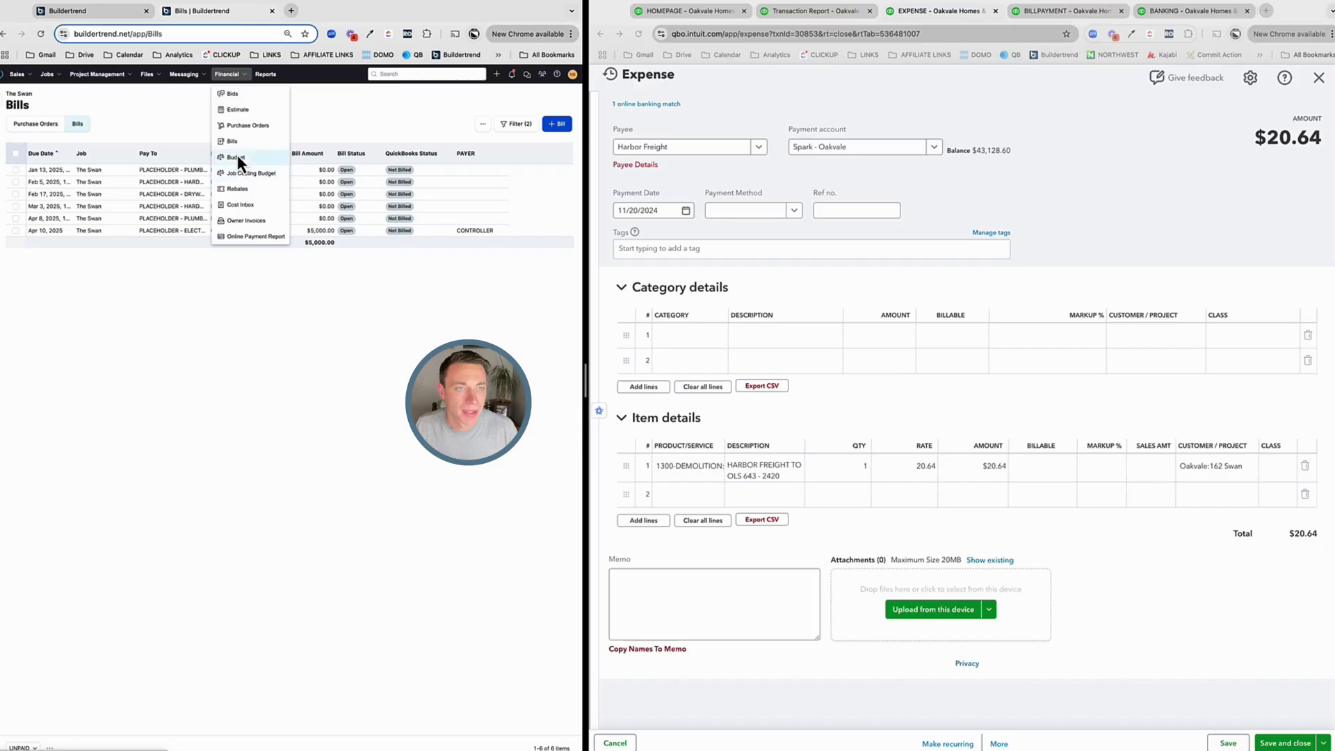
click(238, 159)
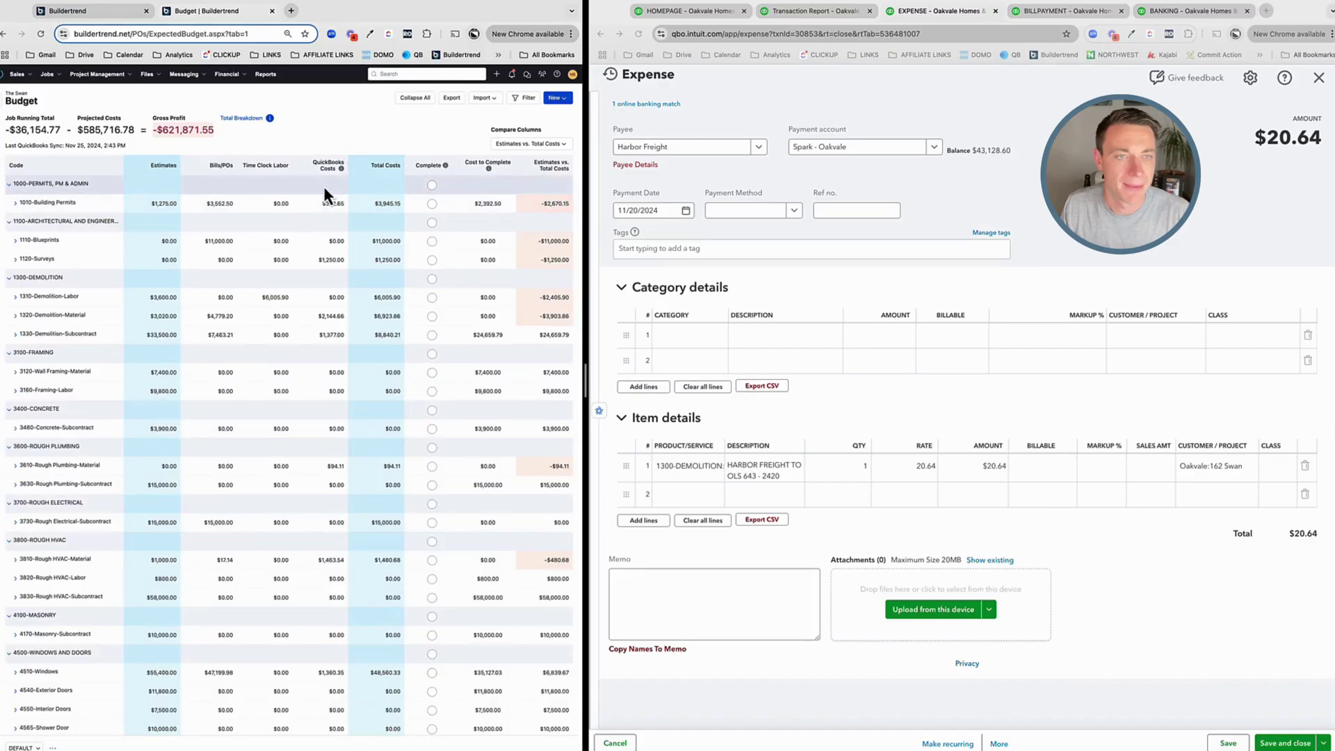
Collapse all budget categories, expand the QuickBooks costs under 1320-Demolition-Material within 1300-Demolition, and open the $20.64 expense's details
click(415, 97)
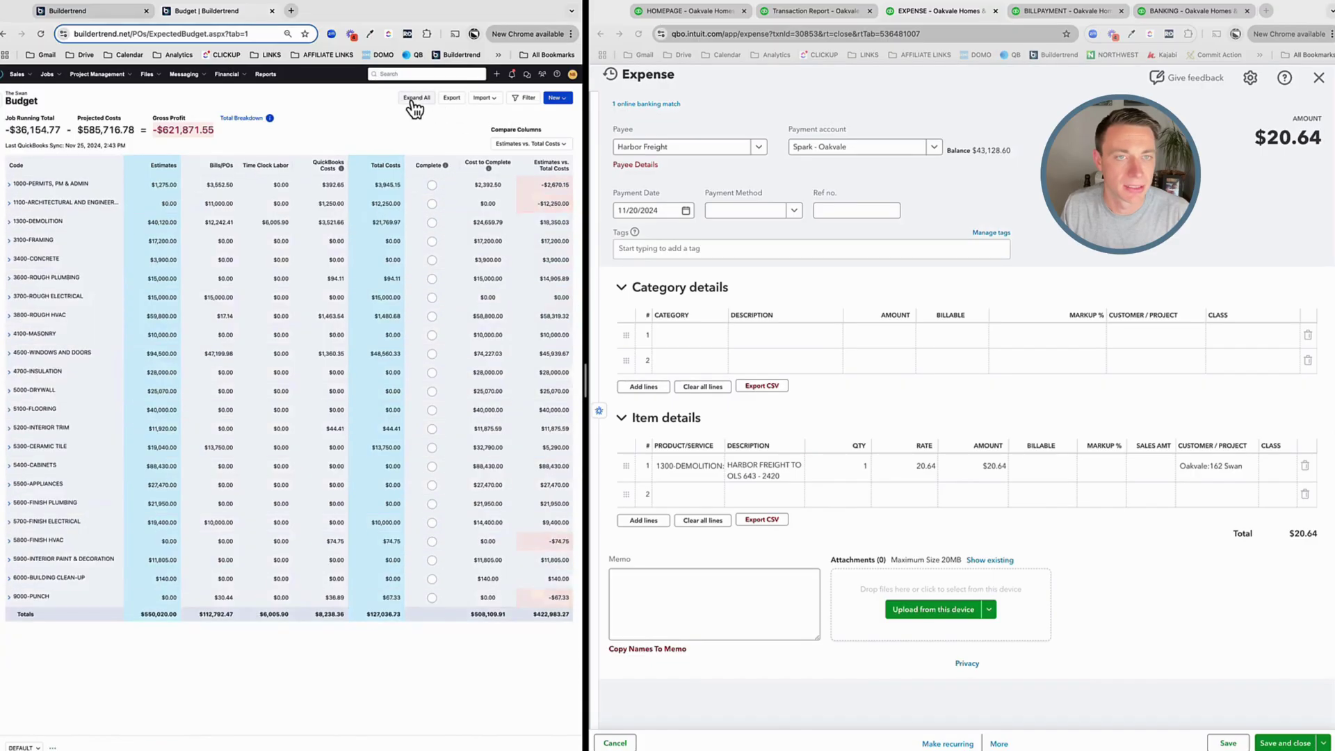
click(10, 224)
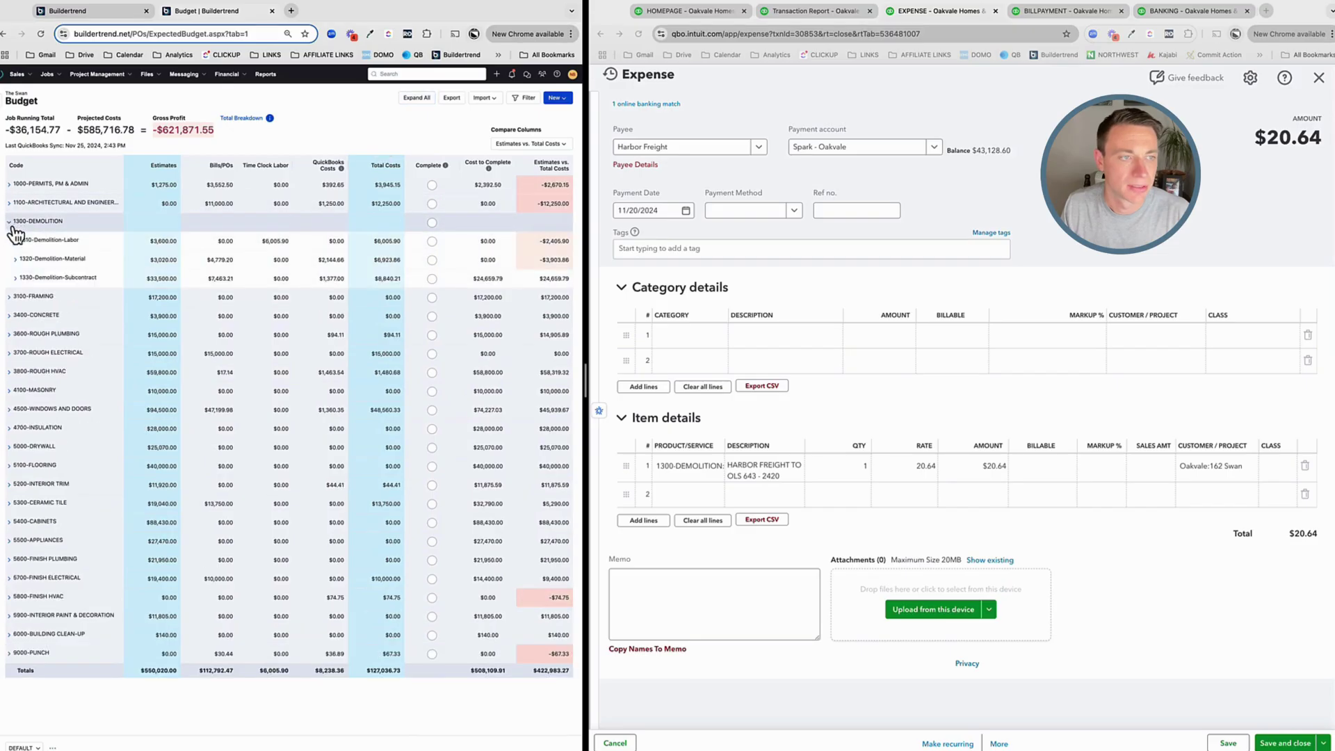
click(15, 259)
click(43, 310)
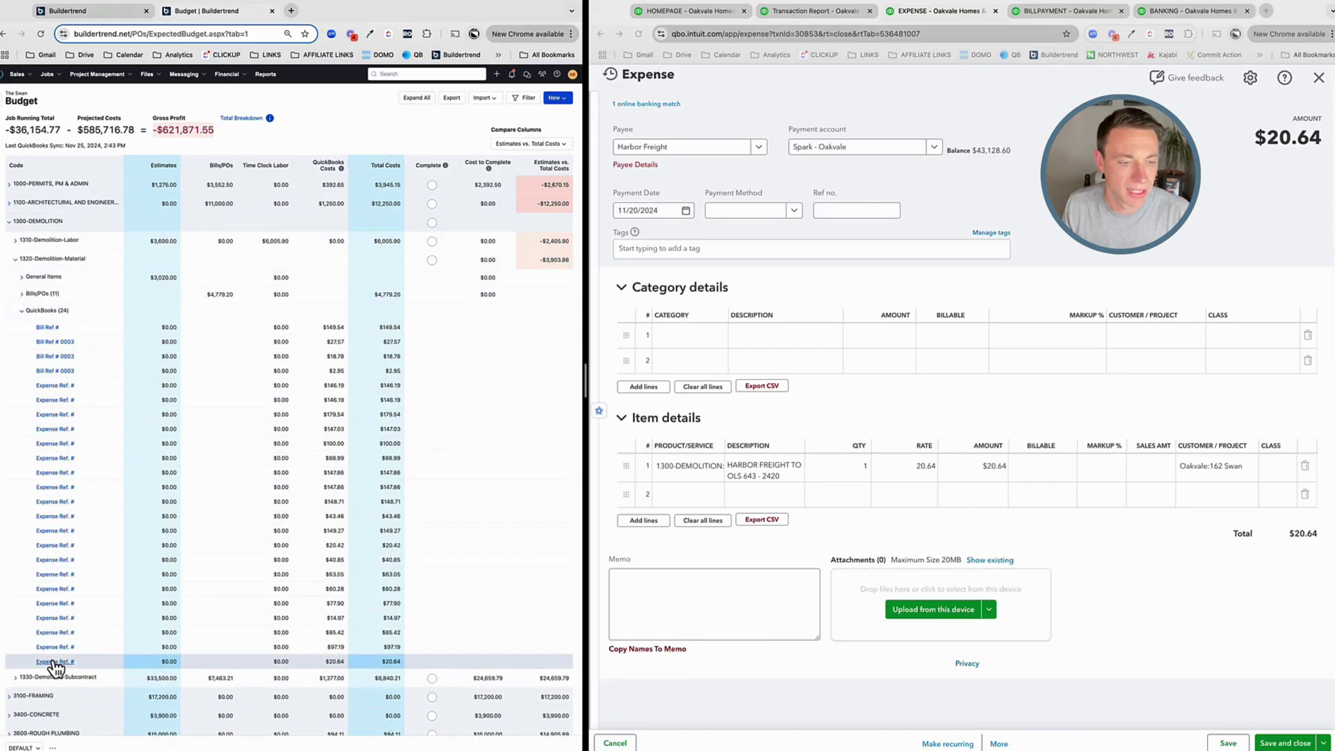
click(55, 662)
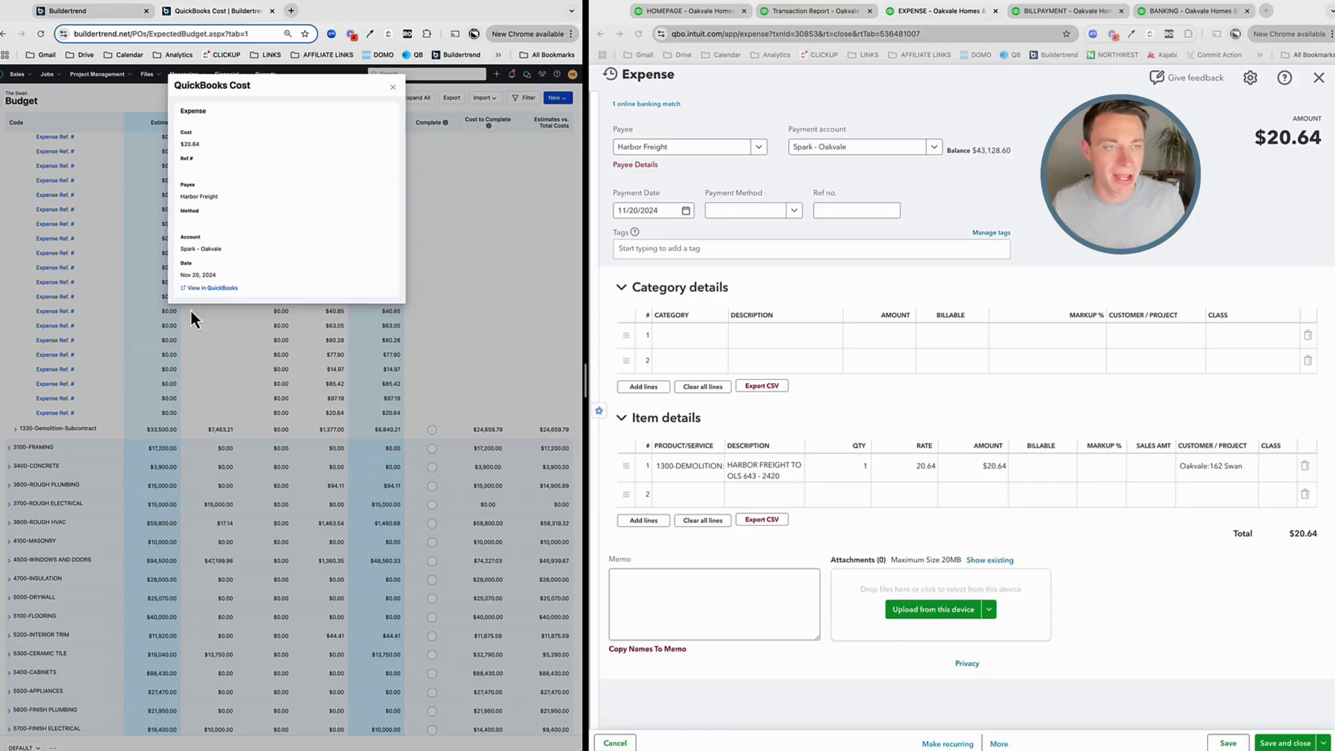
Close the QuickBooks cost details and expand the Bills/POs group under 1320-Demolition-Material
click(394, 89)
scroll(115, 415, up, 3)
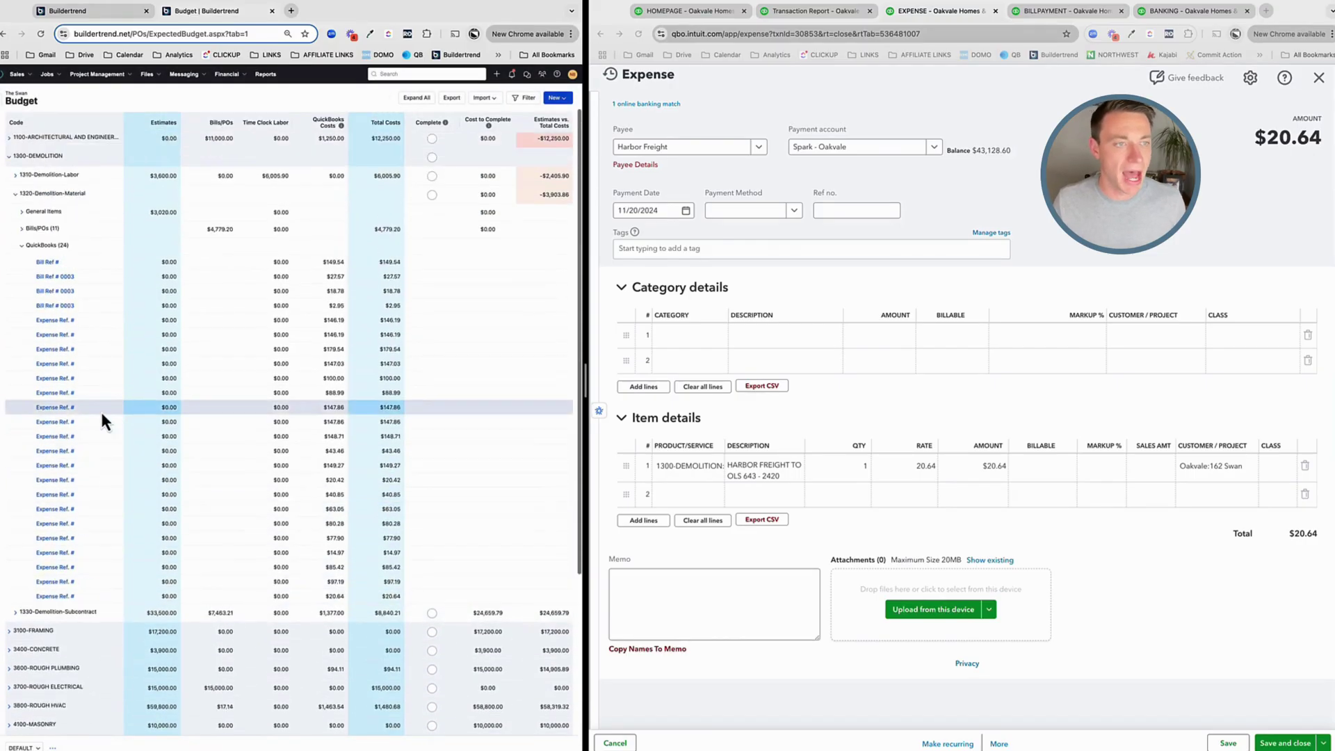
scroll(56, 269, up, 3)
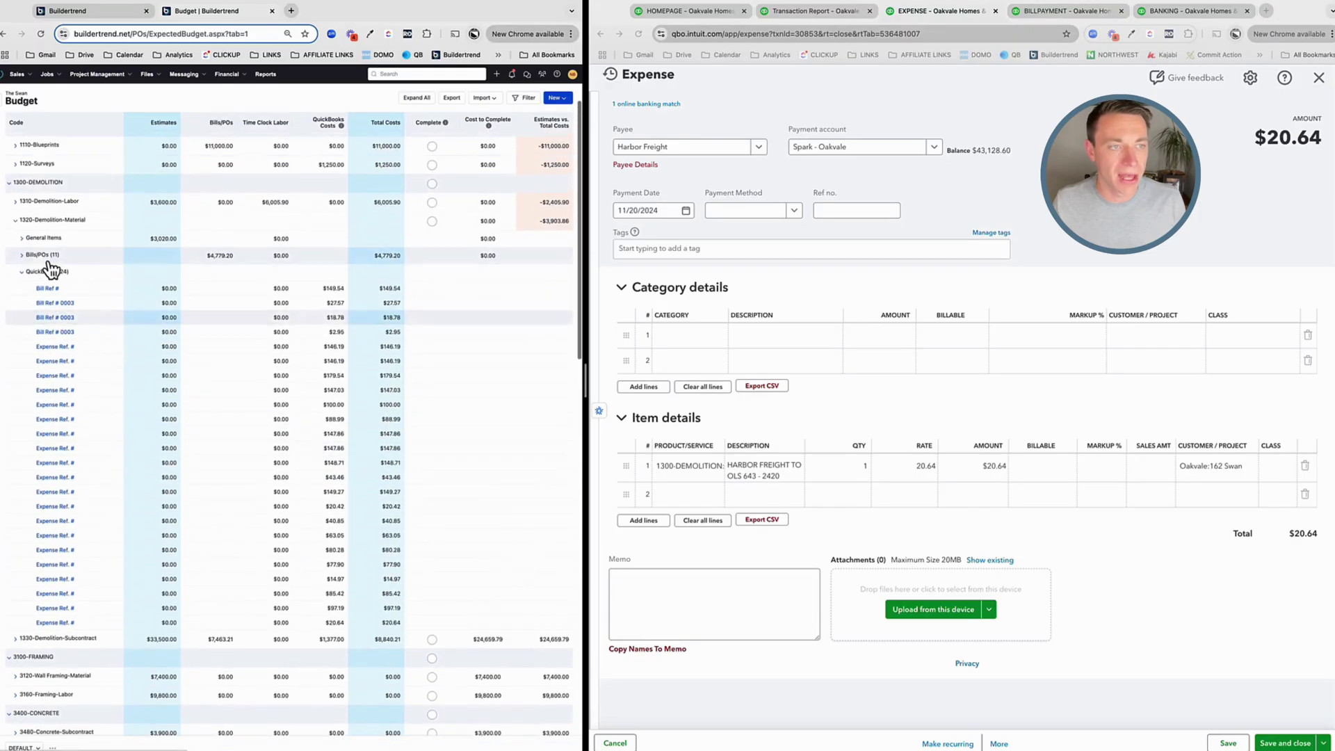
click(28, 256)
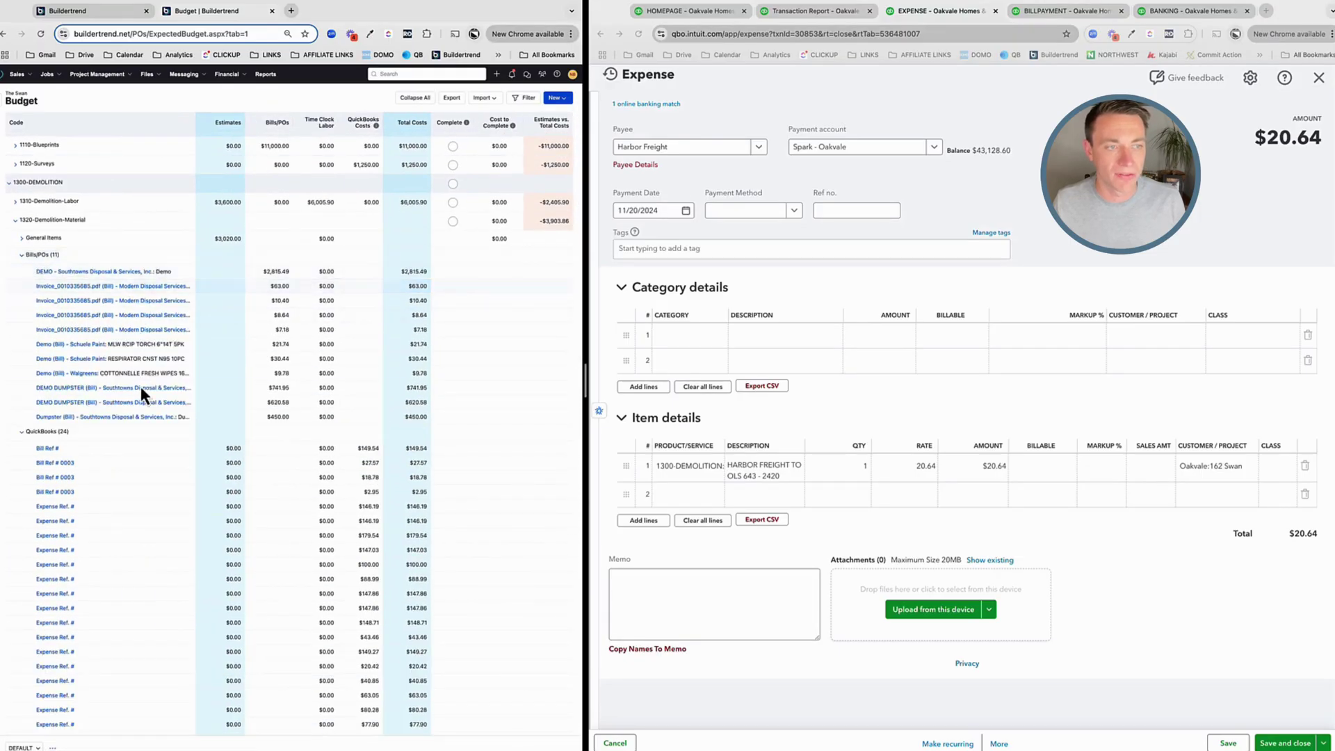